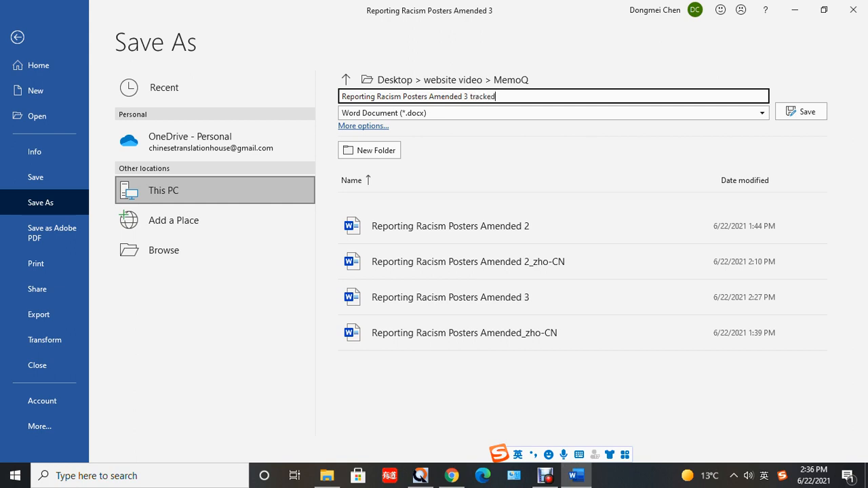
- Save the document as "Reporting Racism Posters Amended 3 tracked", and accept all tracked changes while stopping tracking
{"action": "key", "text": "Return"}
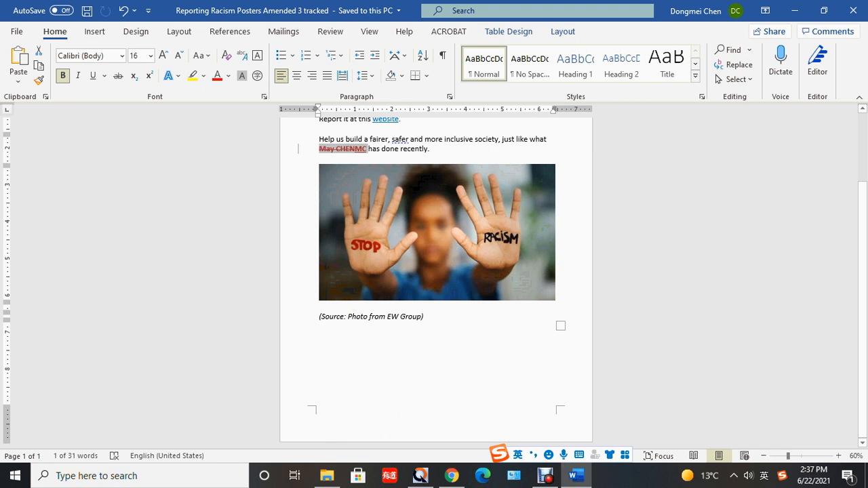
{"action": "left_click", "coordinate": [330, 31]}
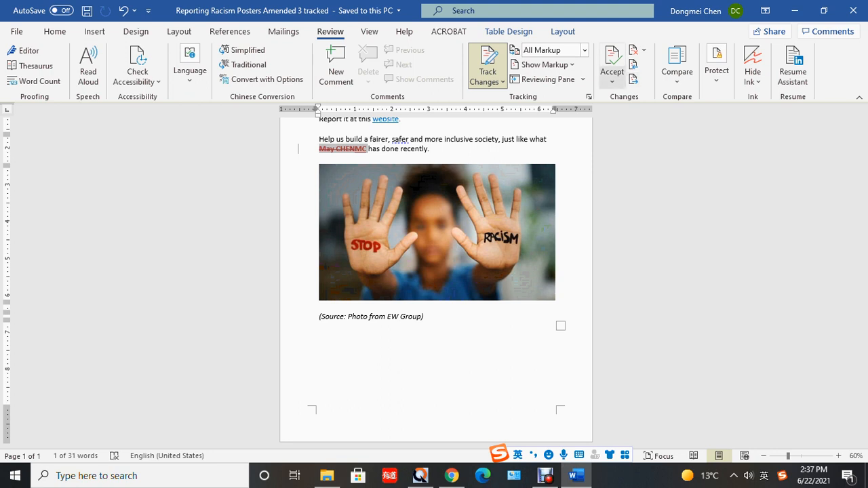
{"action": "left_click", "coordinate": [612, 76]}
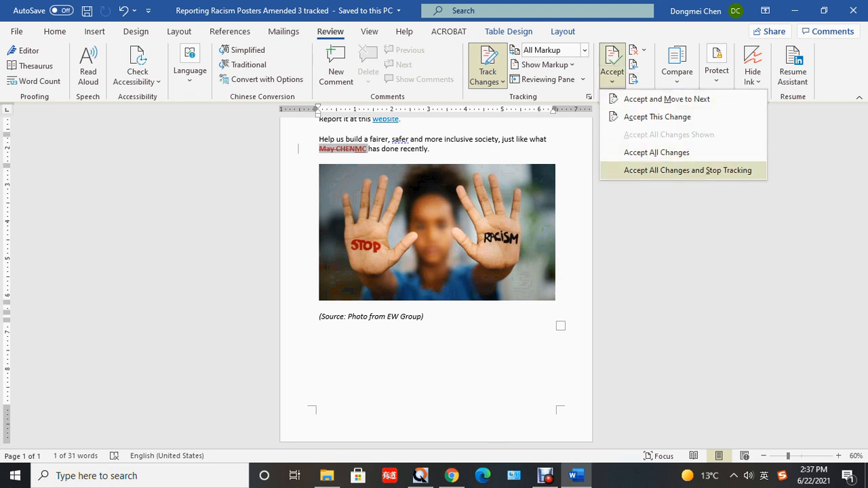
{"action": "left_click", "coordinate": [688, 170]}
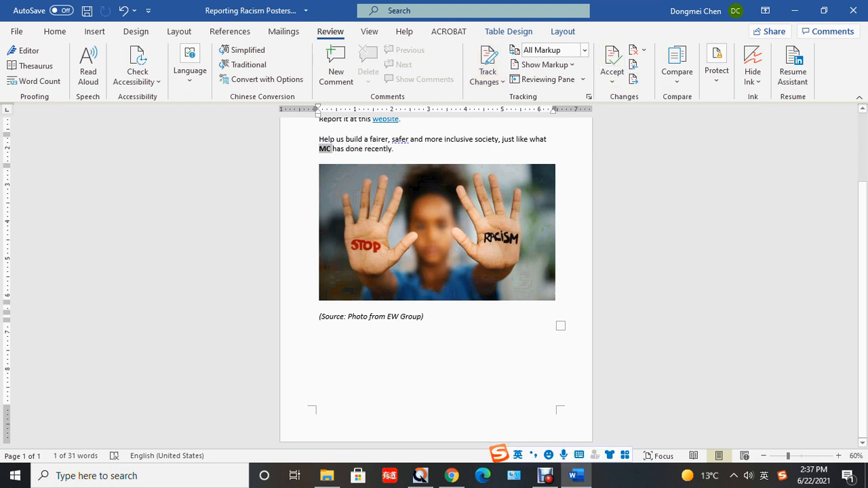
- Save a copy of the document as "Reporting Racism Posters Amended 3 clean" in the same MemoQ folder
{"action": "left_click", "coordinate": [16, 31]}
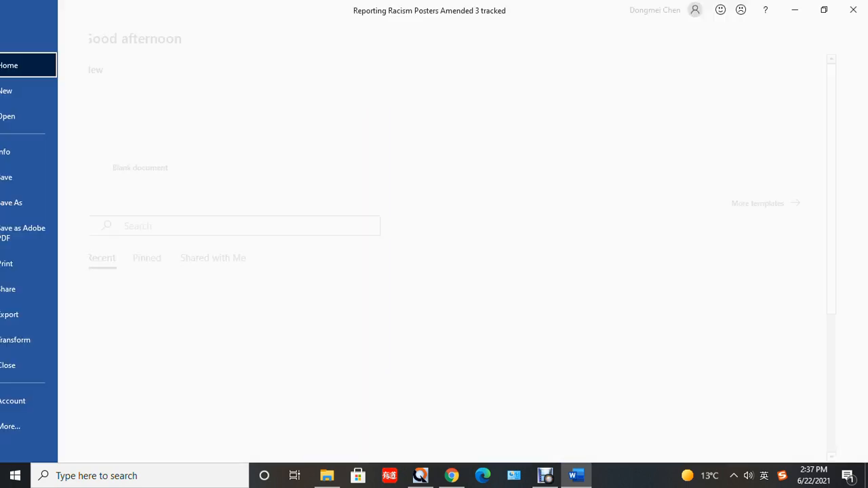
{"action": "left_click", "coordinate": [42, 202]}
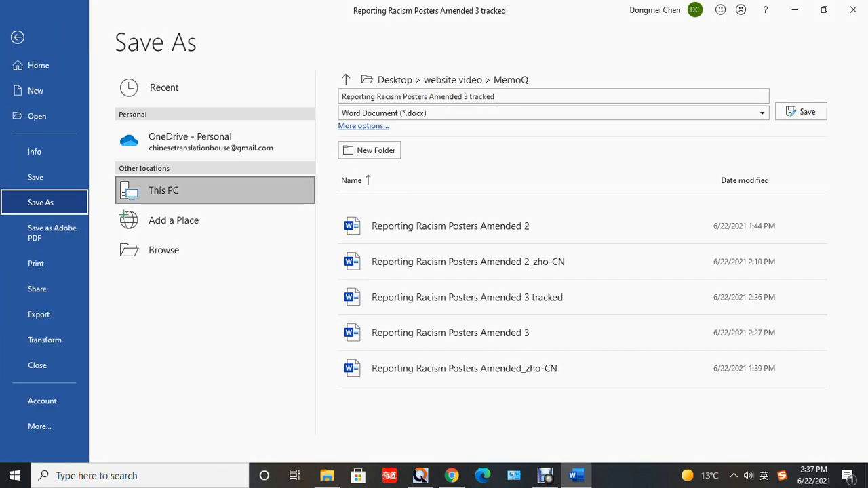
{"action": "key", "text": "End"}
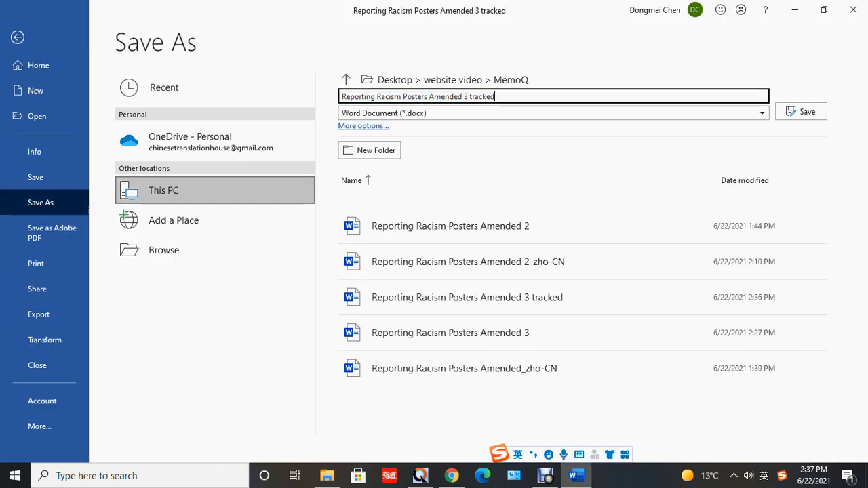
{"action": "key", "text": "BackSpace"}
{"action": "key", "text": "BackSpace"}
{"action": "key", "text": "BackSpace"}
{"action": "key", "text": "BackSpace"}
{"action": "key", "text": "BackSpace"}
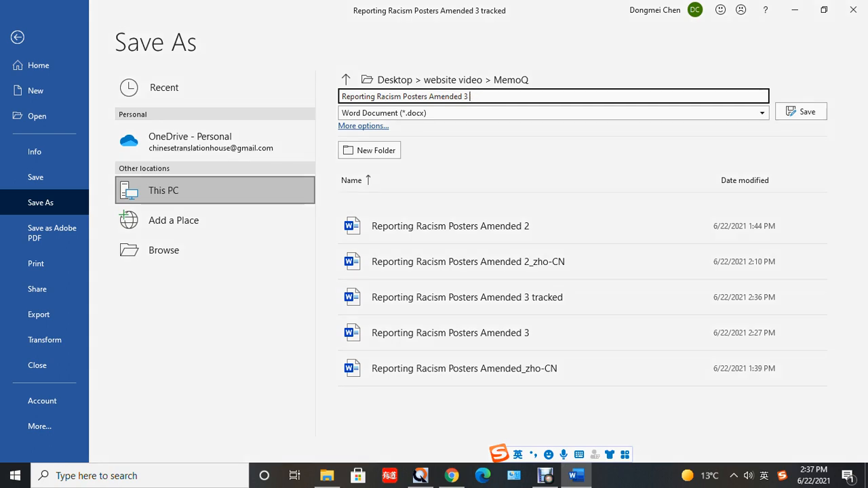
{"action": "type", "text": "clean"}
{"action": "key", "text": "Return"}
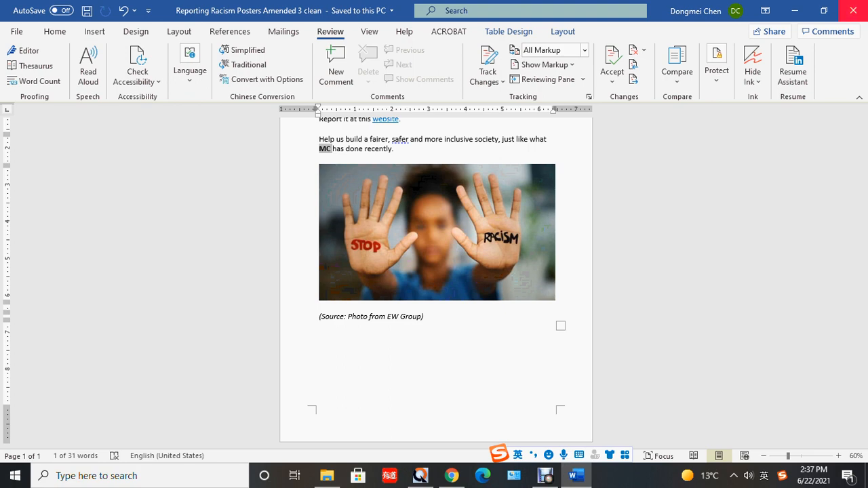
- Close the Word document and the browser window behind it
{"action": "left_click", "coordinate": [853, 11]}
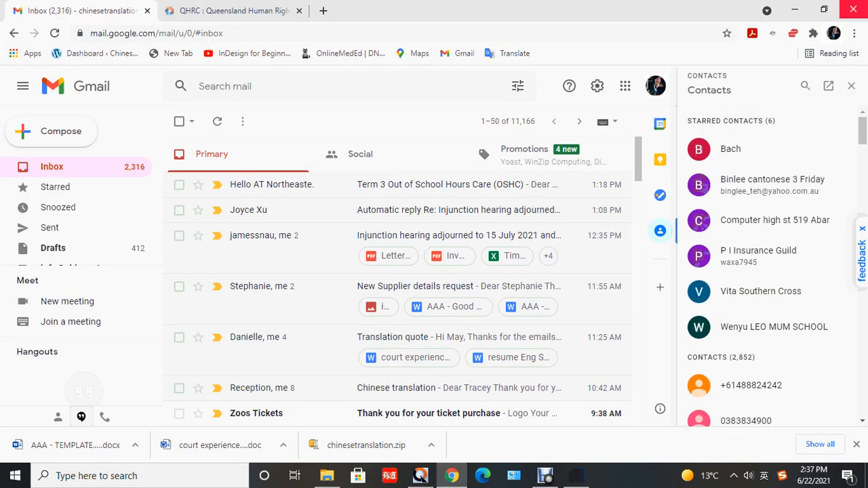
{"action": "left_click", "coordinate": [853, 10]}
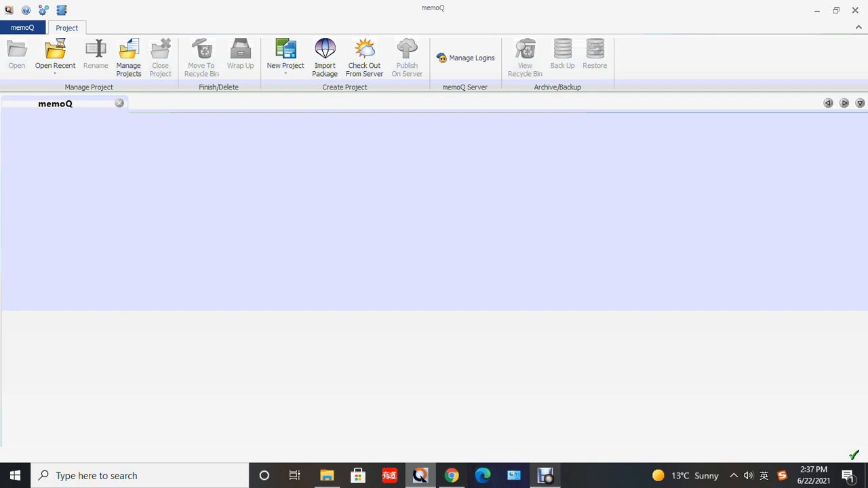
{"action": "left_click", "coordinate": [545, 475]}
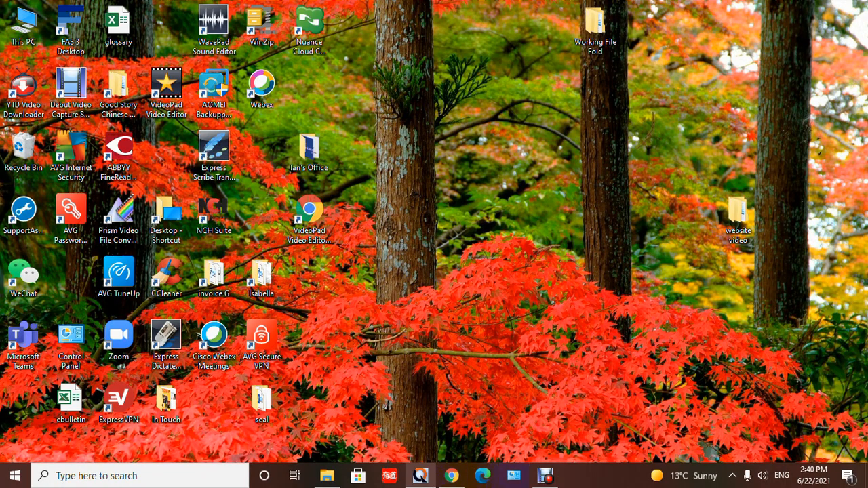
- Switch to memoQ and start a new local project without a template
{"action": "left_click", "coordinate": [421, 476]}
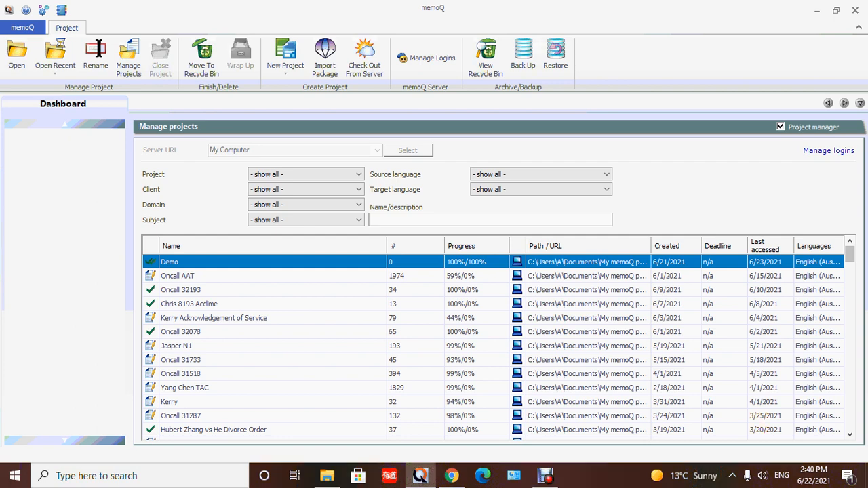
{"action": "left_click", "coordinate": [22, 28]}
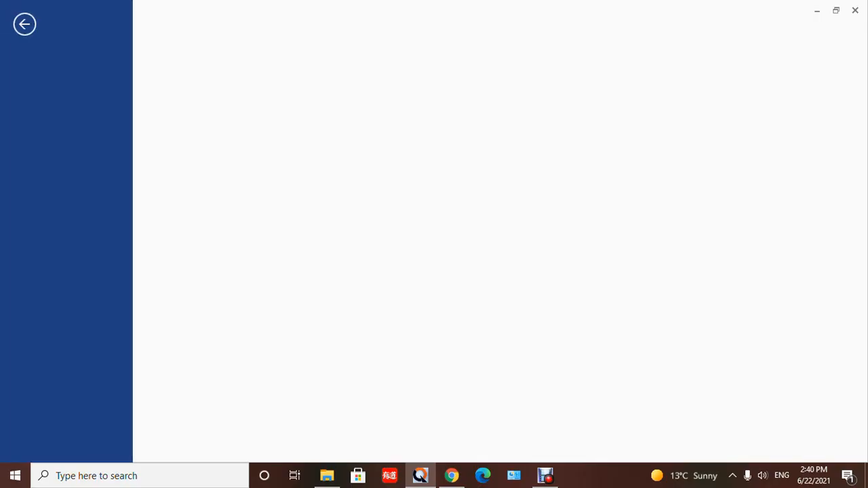
{"action": "left_click", "coordinate": [36, 82]}
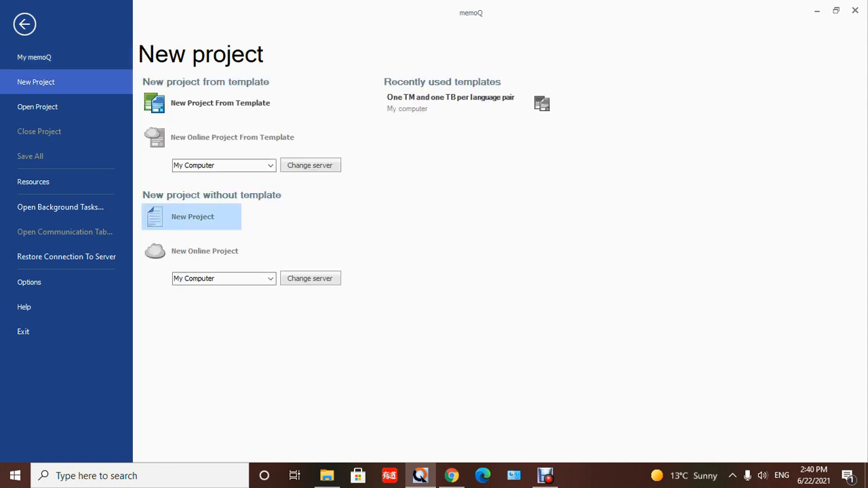
{"action": "left_click", "coordinate": [193, 217]}
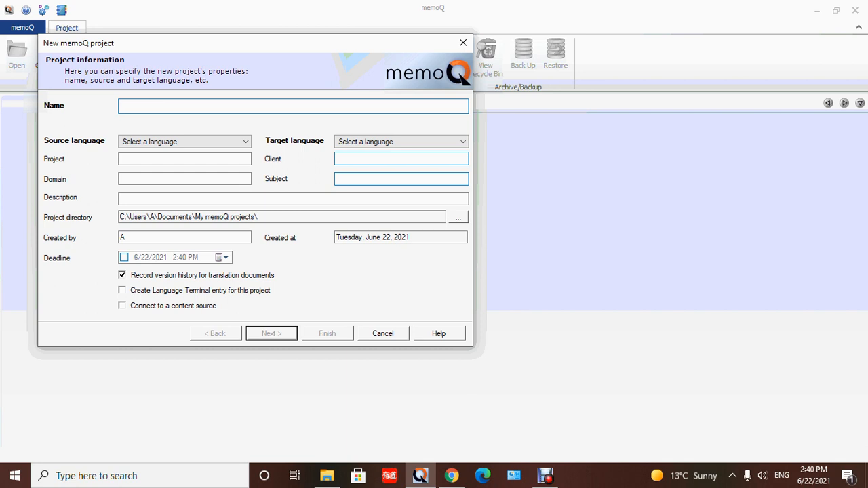
- Try to name the new project "MemoQ Demo"
{"action": "type", "text": "MemoQ Demo"}
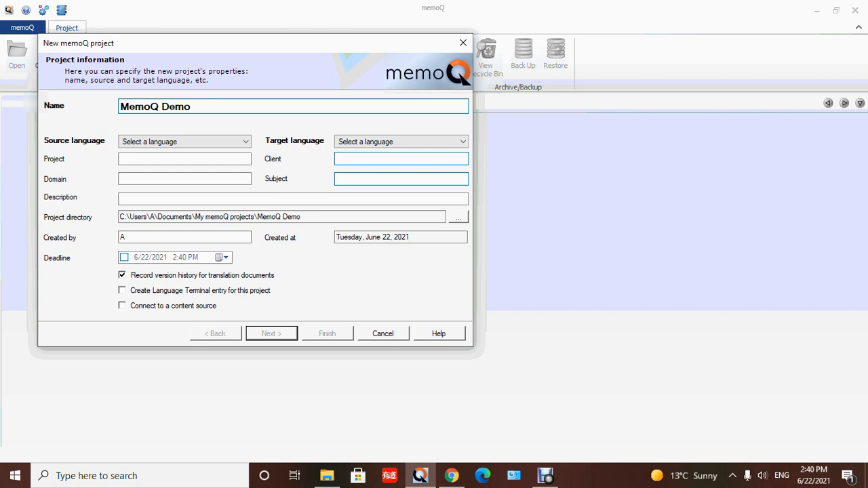
{"action": "key", "text": "Tab"}
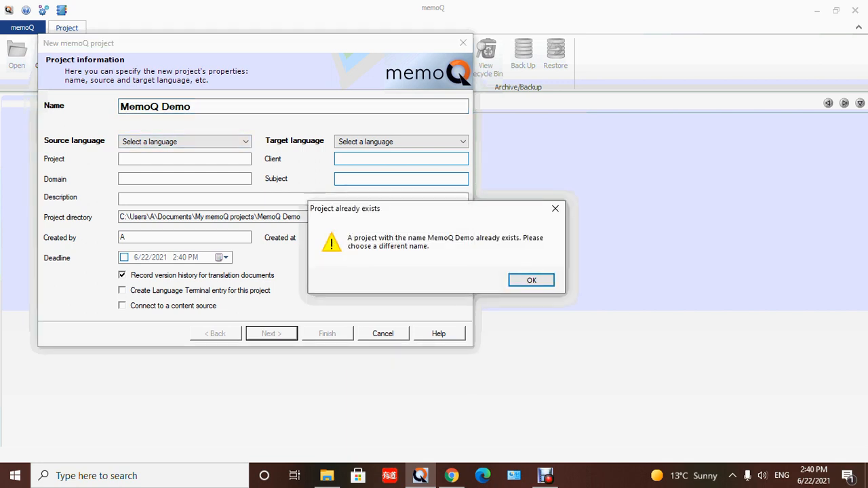
{"action": "left_click", "coordinate": [532, 281]}
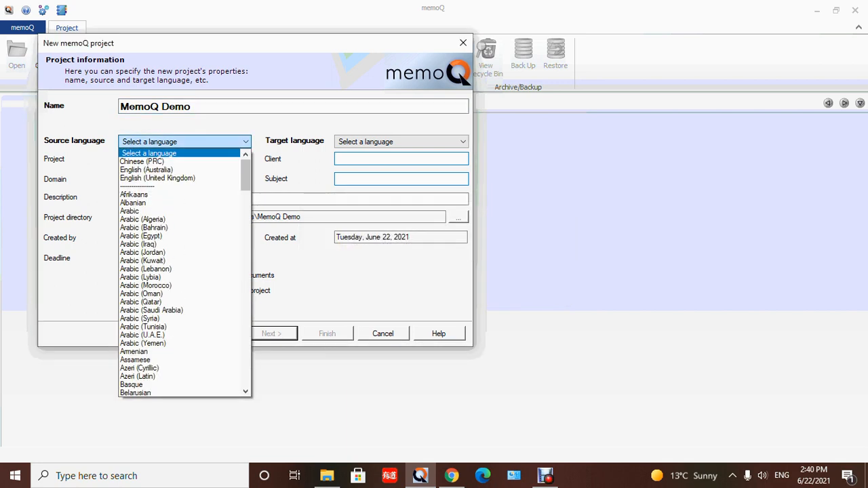
- Change the project name to "Demo video"
{"action": "left_click", "coordinate": [163, 107]}
{"action": "left_click_drag", "start_coordinate": [162, 106], "coordinate": [120, 107]}
{"action": "key", "text": "BackSpace"}
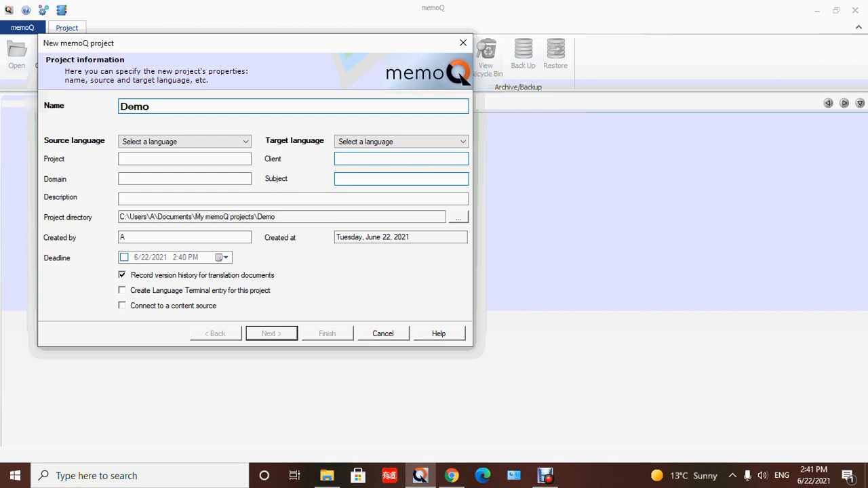
{"action": "type", "text": "vie"}
{"action": "type", "text": "eo"}
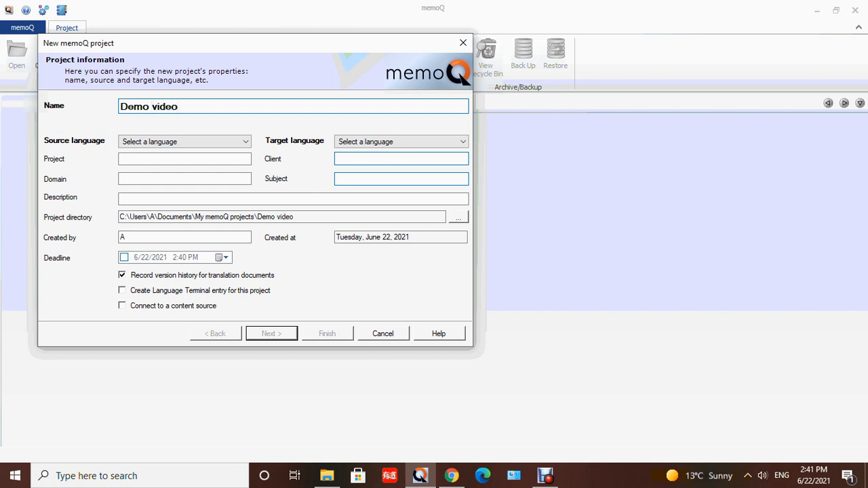
- Set the source language to English (Australia) and the target language to Chinese (PRC), and continue to the translation documents page
{"action": "left_click", "coordinate": [185, 142]}
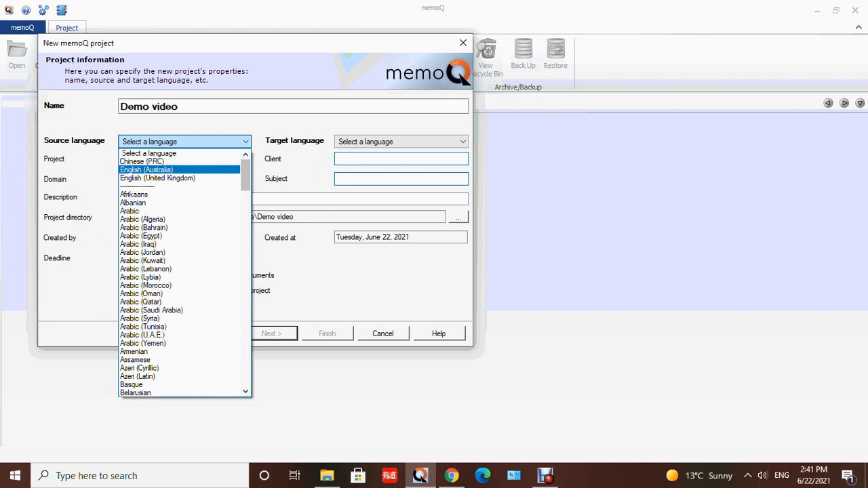
{"action": "left_click", "coordinate": [162, 169]}
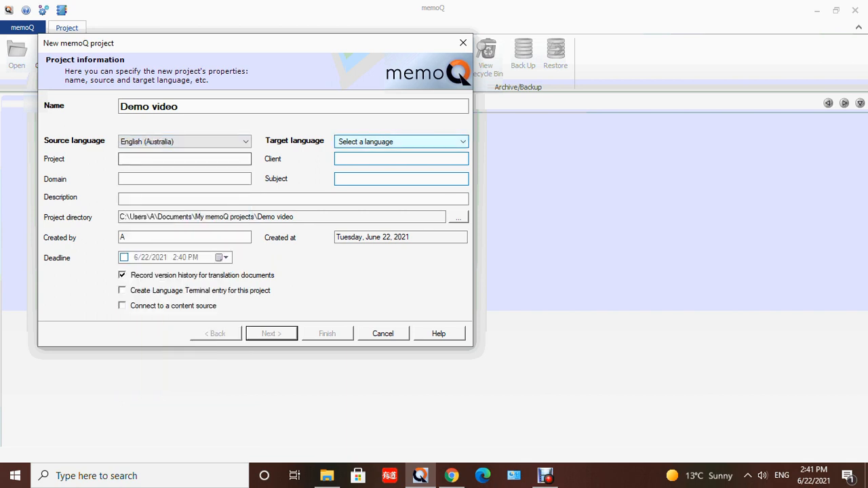
{"action": "left_click", "coordinate": [400, 142]}
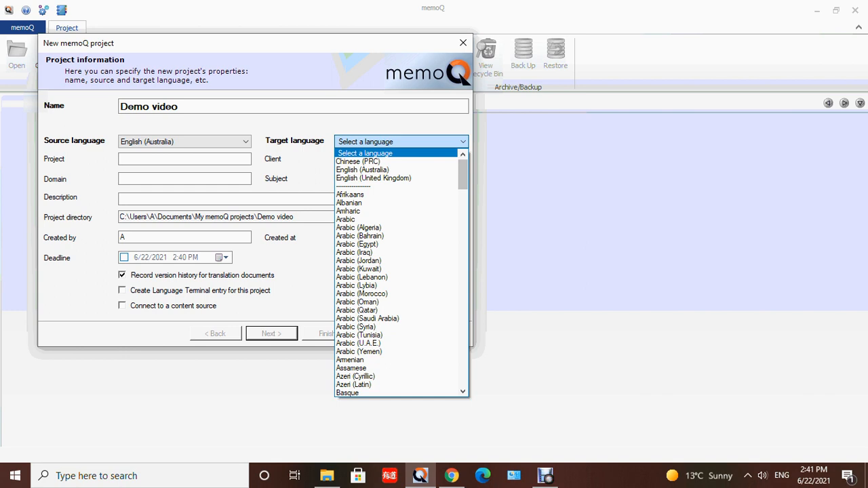
{"action": "left_click", "coordinate": [380, 162]}
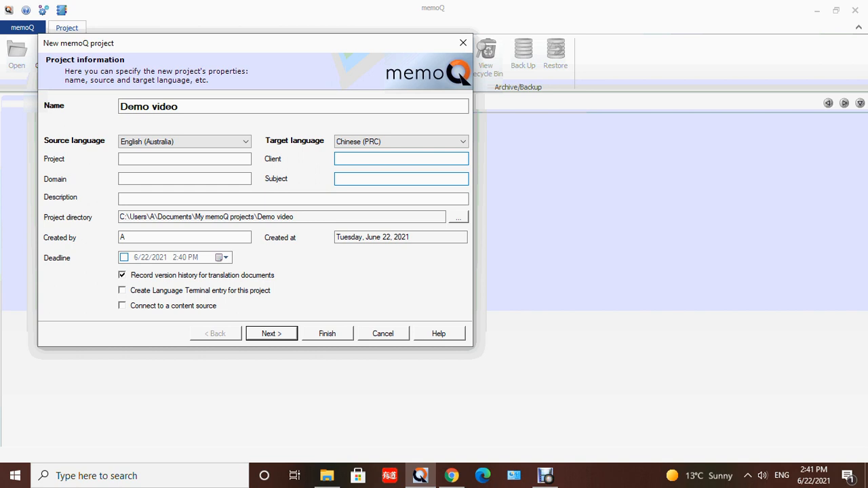
{"action": "key", "text": "Return"}
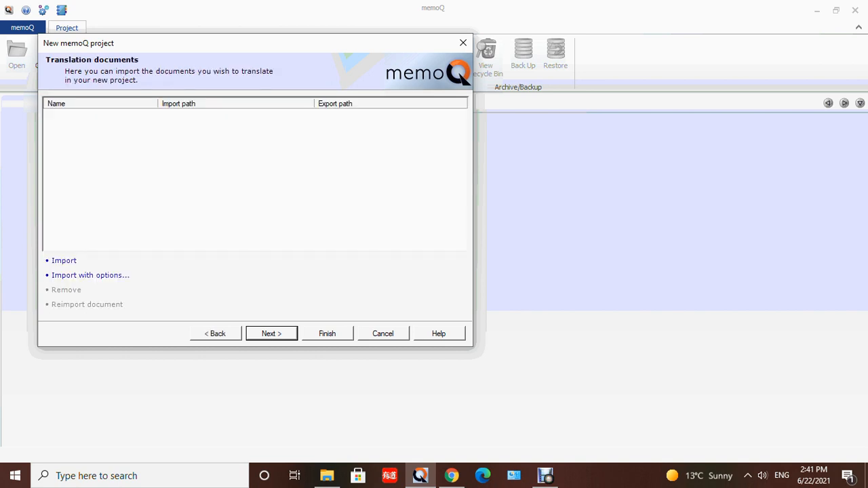
- Import "Reporting Racism Posters Amended 3 clean" from the MemoQ folder in the desktop's website video folder as the translation document
{"action": "left_click", "coordinate": [63, 260]}
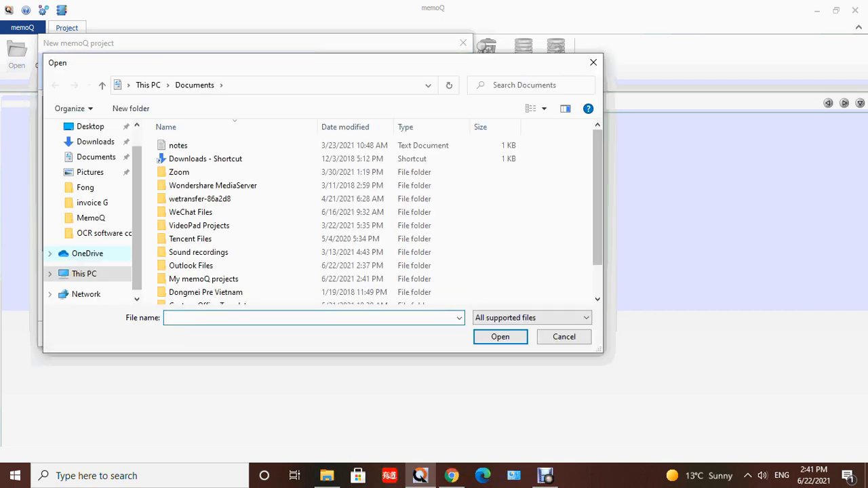
{"action": "left_click", "coordinate": [87, 126]}
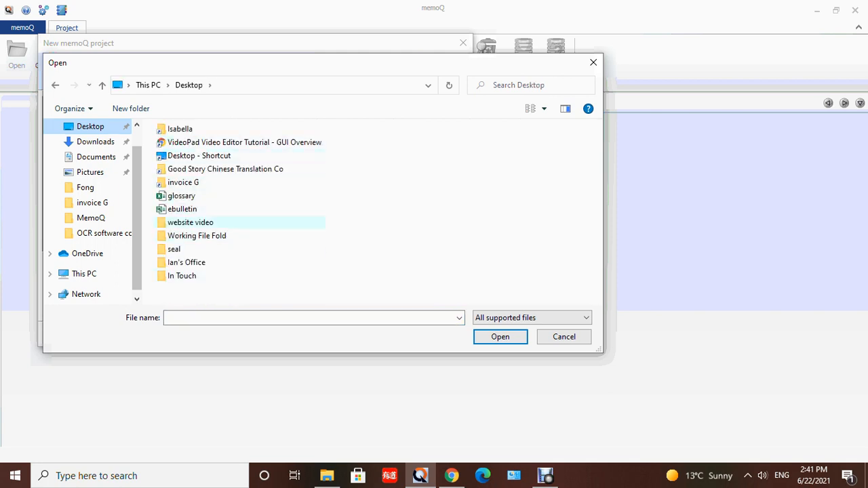
{"action": "double_click", "coordinate": [191, 223]}
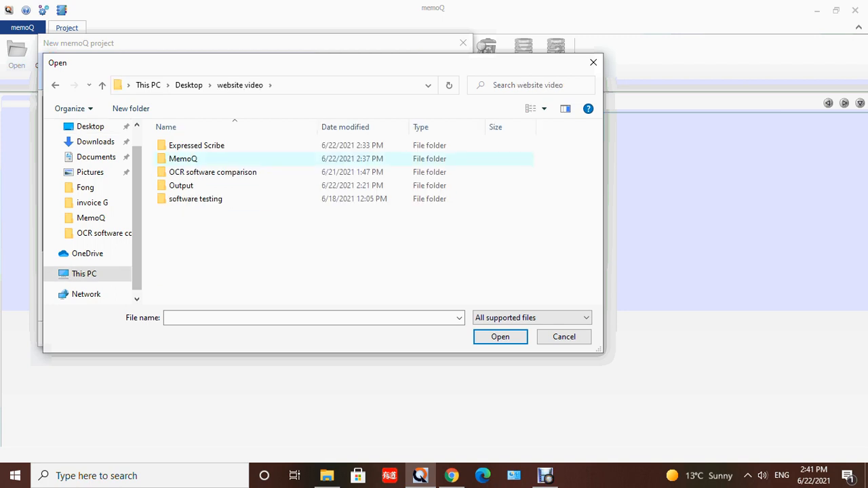
{"action": "double_click", "coordinate": [183, 158]}
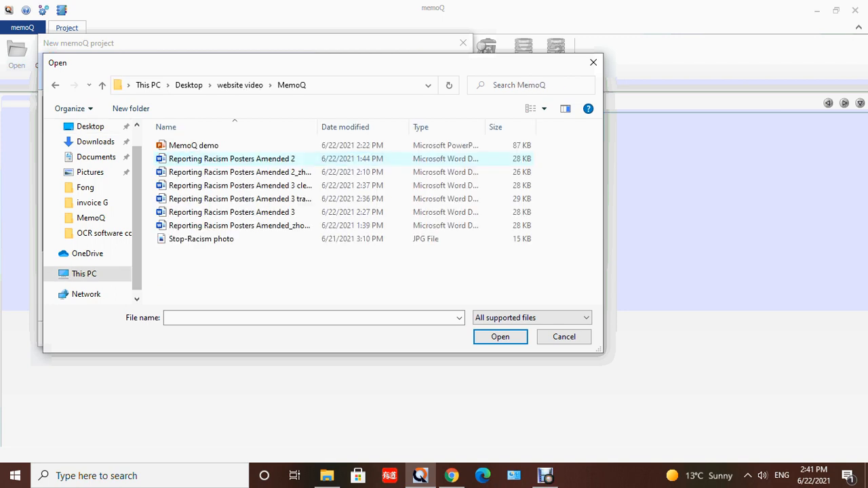
{"action": "left_click_drag", "start_coordinate": [318, 127], "coordinate": [418, 127]}
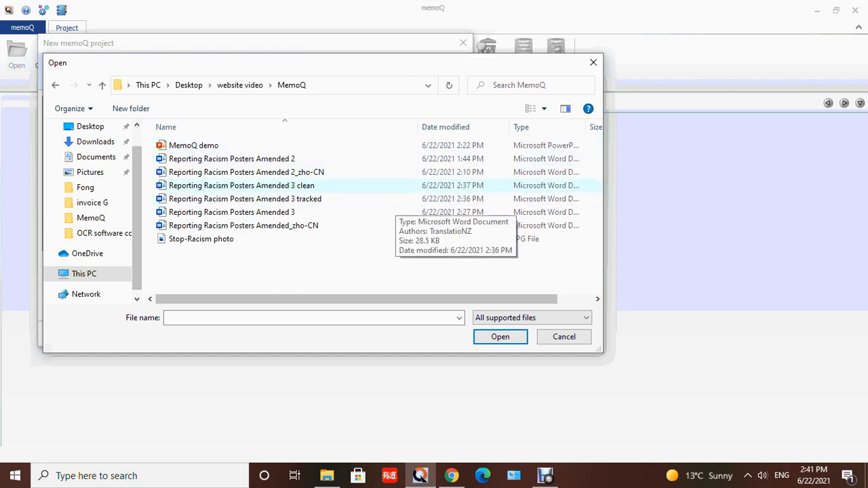
{"action": "left_click", "coordinate": [390, 185]}
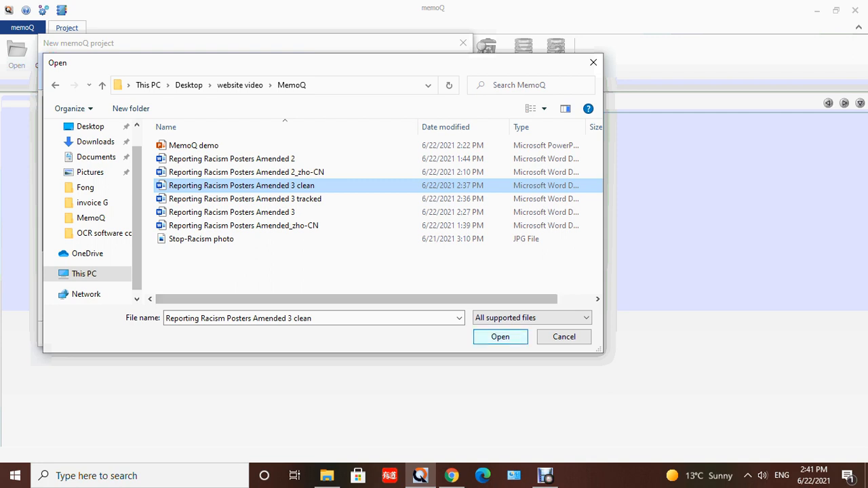
{"action": "left_click", "coordinate": [500, 336]}
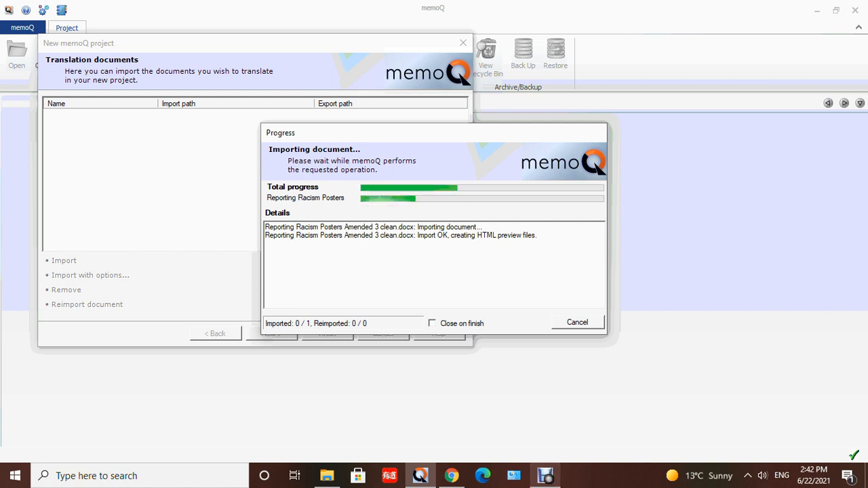
{"action": "mouse_move", "coordinate": [546, 476]}
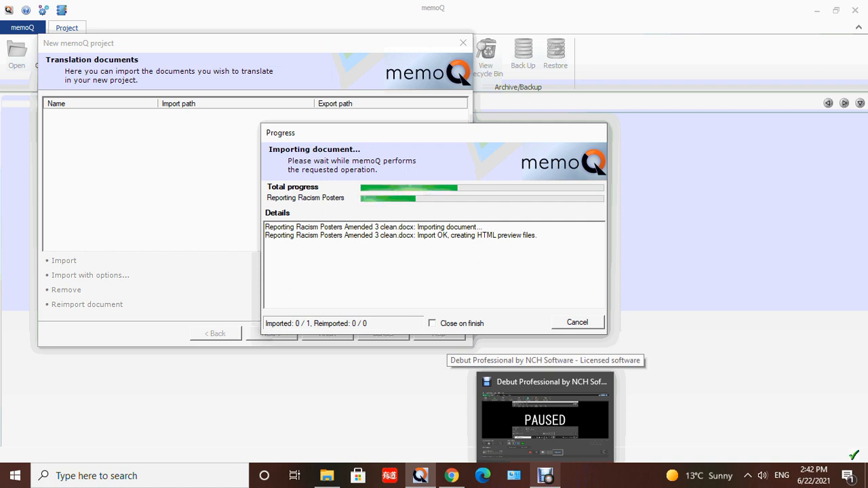
{"action": "left_click", "coordinate": [546, 476]}
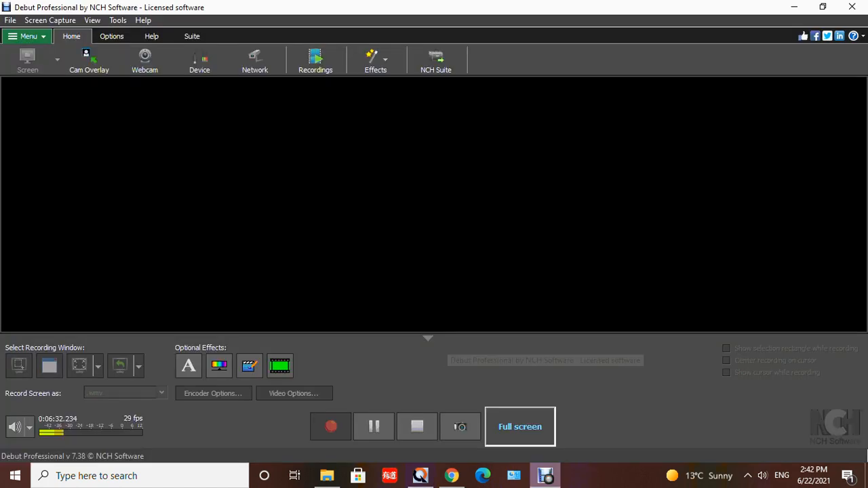
- Dismiss the import progress report and continue the new project setup to the translation memories page
{"action": "left_click", "coordinate": [374, 425]}
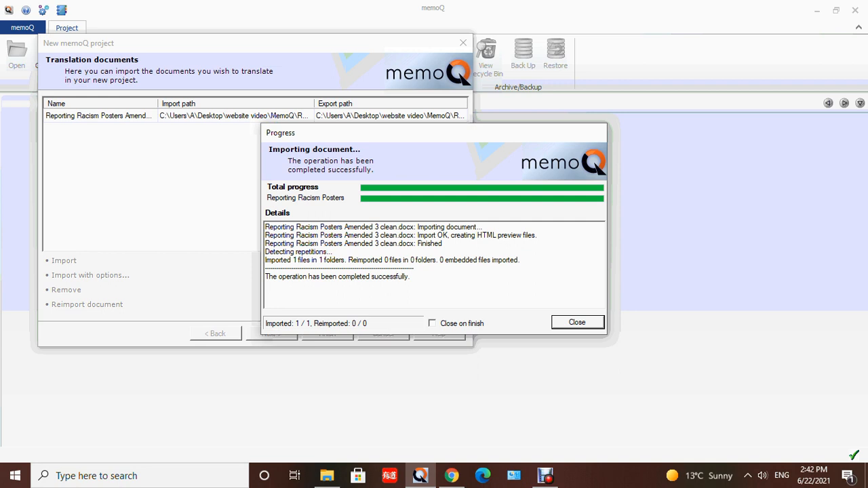
{"action": "left_click", "coordinate": [577, 322]}
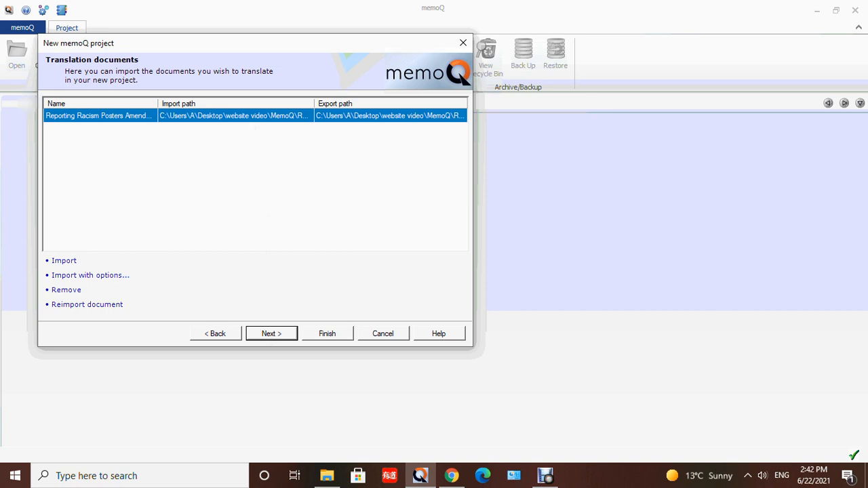
{"action": "left_click", "coordinate": [271, 333]}
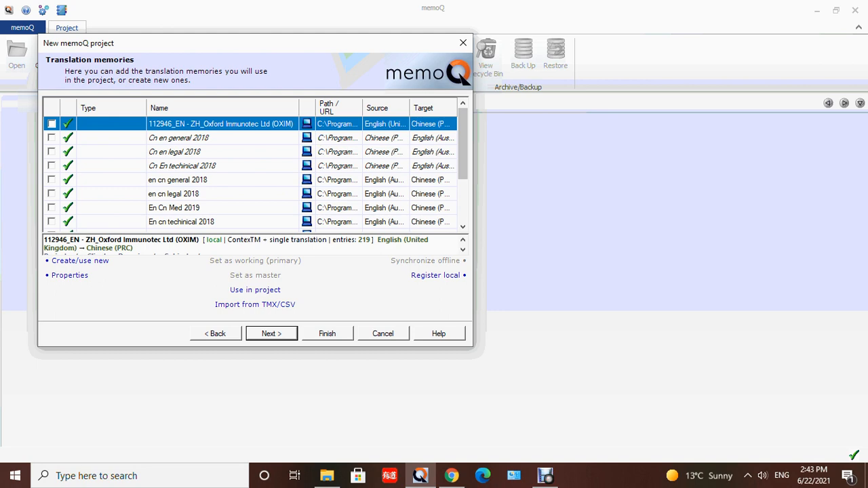
- Create a new translation memory named "TM demo" for English (Australia) to Chinese (PRC)
{"action": "left_click", "coordinate": [80, 261]}
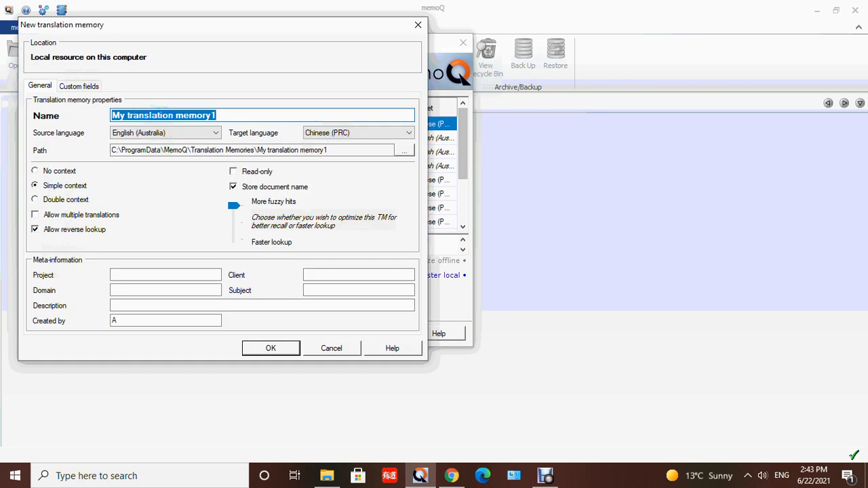
{"action": "left_click", "coordinate": [217, 115]}
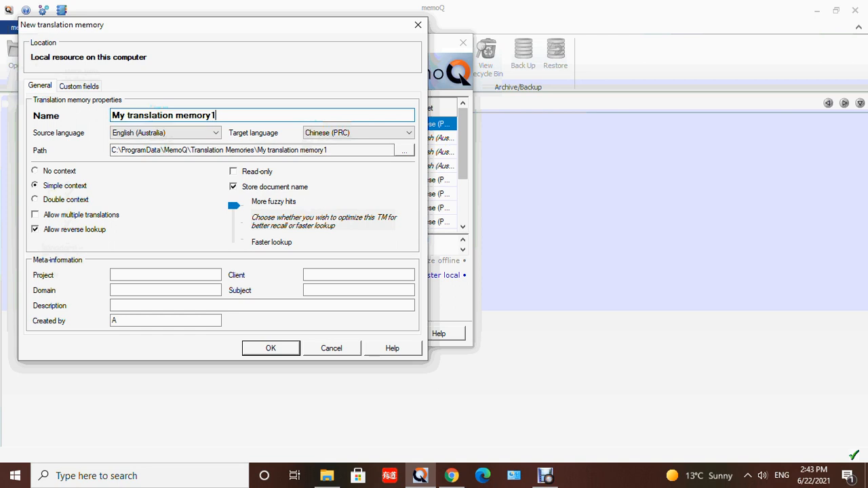
{"action": "left_click_drag", "start_coordinate": [217, 115], "coordinate": [111, 115]}
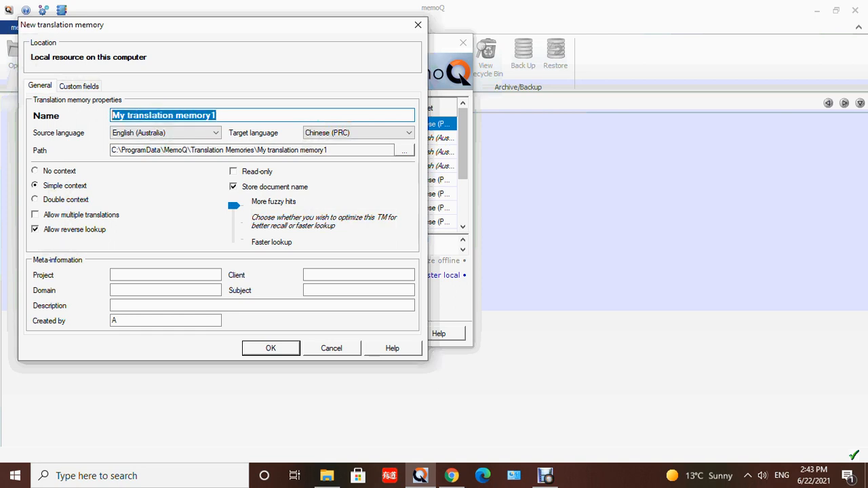
{"action": "type", "text": "t"}
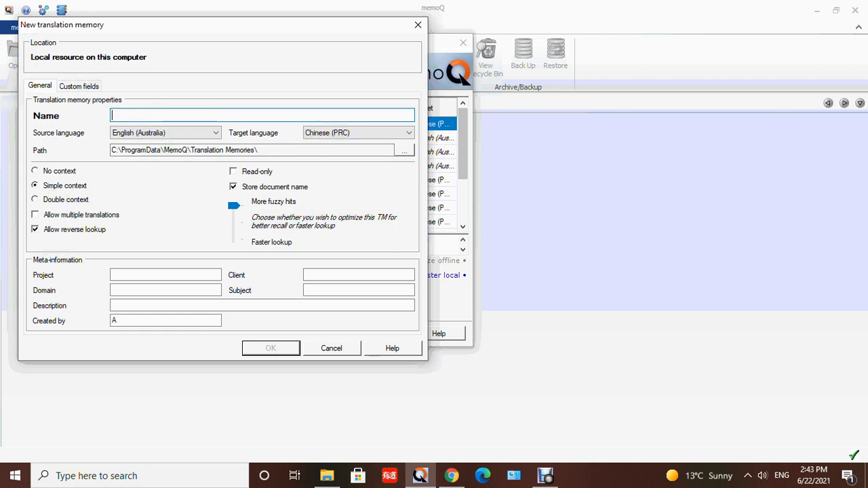
{"action": "key", "text": "BackSpace"}
{"action": "type", "text": "TM demo"}
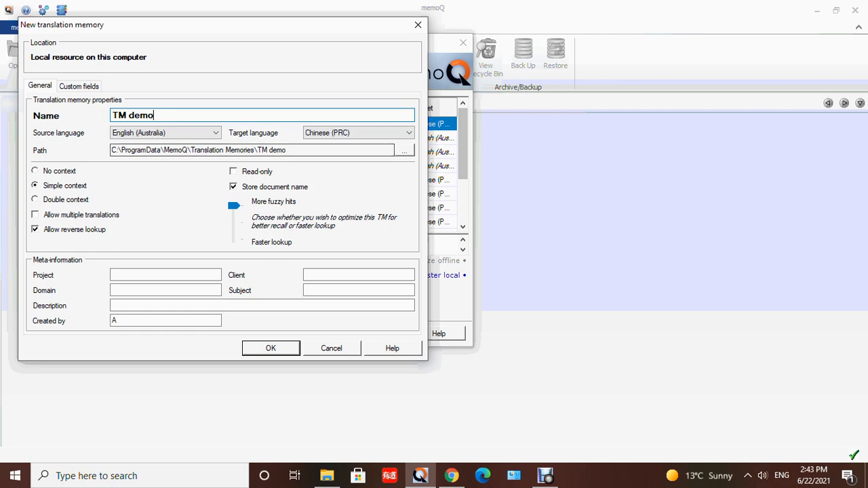
{"action": "key", "text": "Return"}
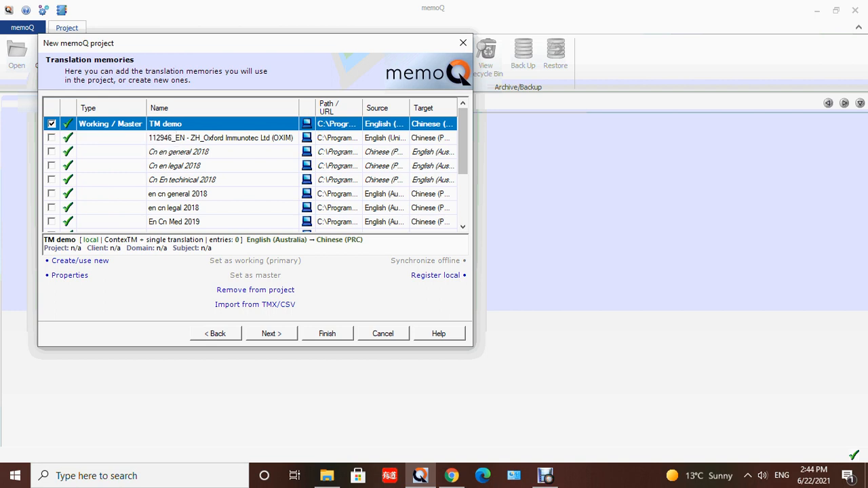
- Use "en cn general 2018" as the working and master translation memory, with "TM demo" as an additional memory
{"action": "left_click", "coordinate": [51, 124]}
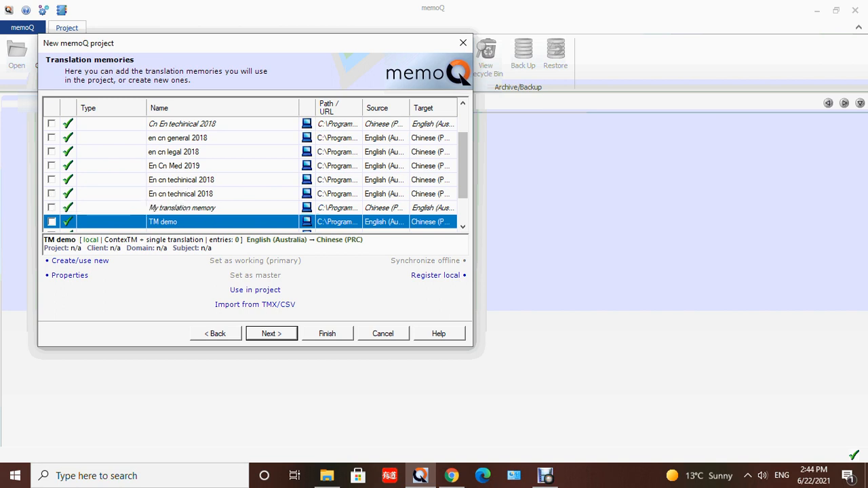
{"action": "left_click", "coordinate": [52, 137]}
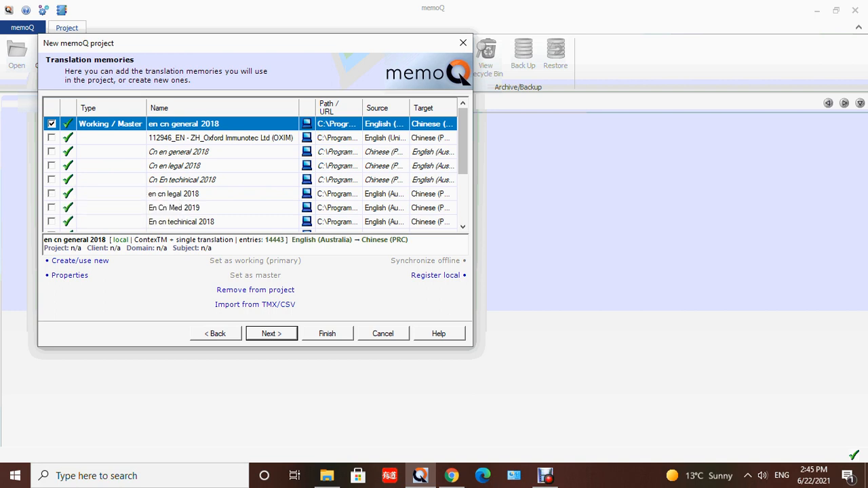
{"action": "scroll", "coordinate": [255, 172], "scroll_direction": "down", "scroll_amount": 1}
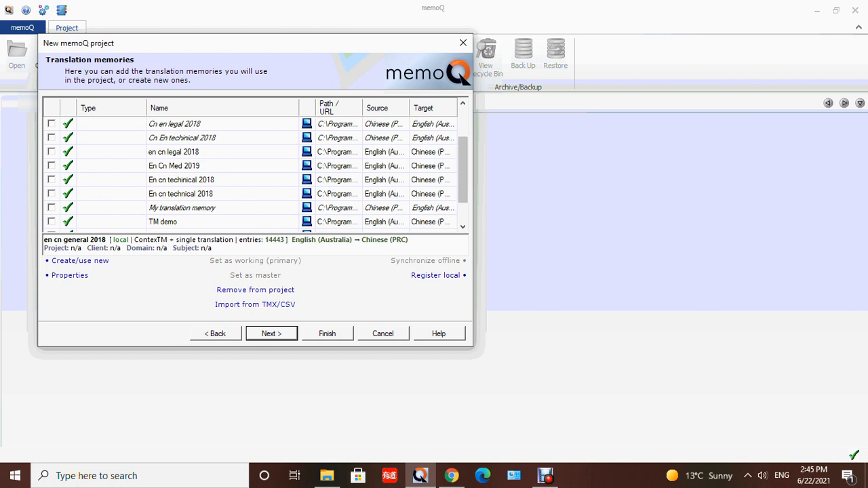
{"action": "left_click", "coordinate": [52, 222]}
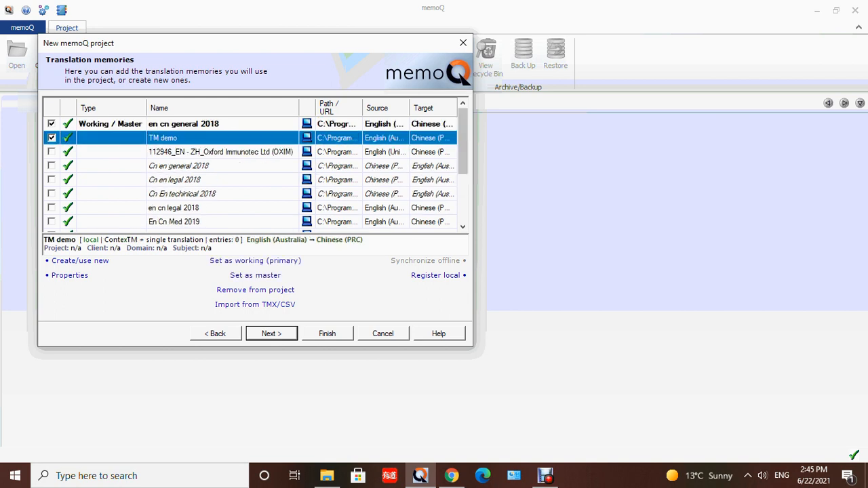
- Add the "General En Cn" term base to the project and finish the project setup
{"action": "left_click", "coordinate": [271, 334]}
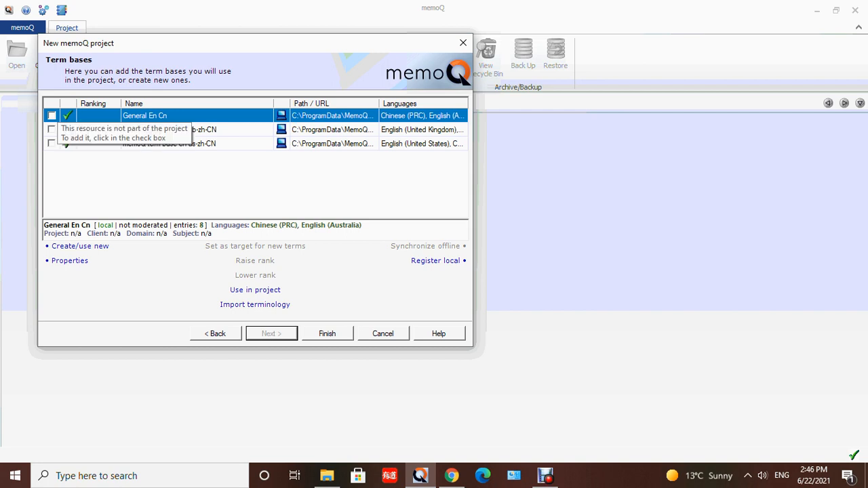
{"action": "left_click", "coordinate": [51, 115]}
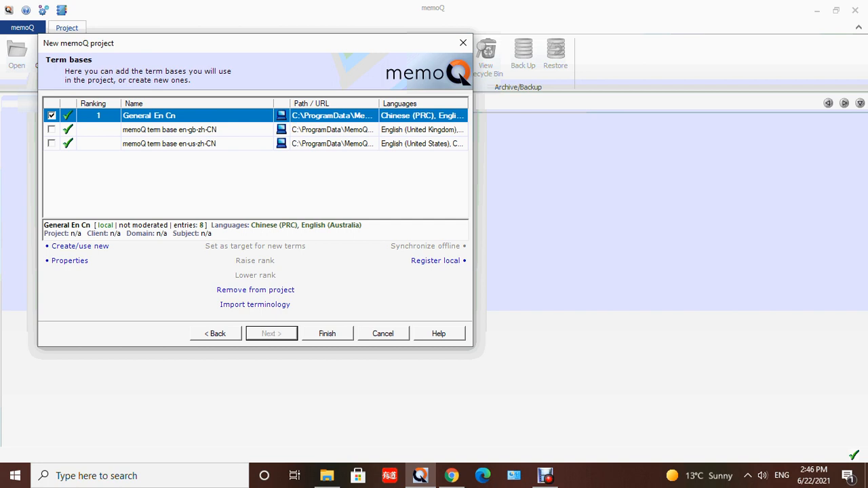
{"action": "left_click", "coordinate": [326, 333]}
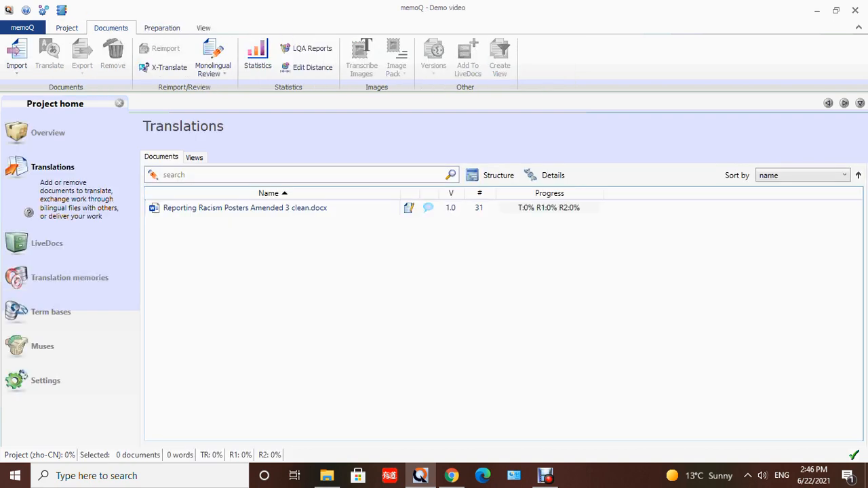
- Open "Reporting Racism Posters Amended 3 clean.docx" in the translation editor
{"action": "left_click", "coordinate": [245, 208]}
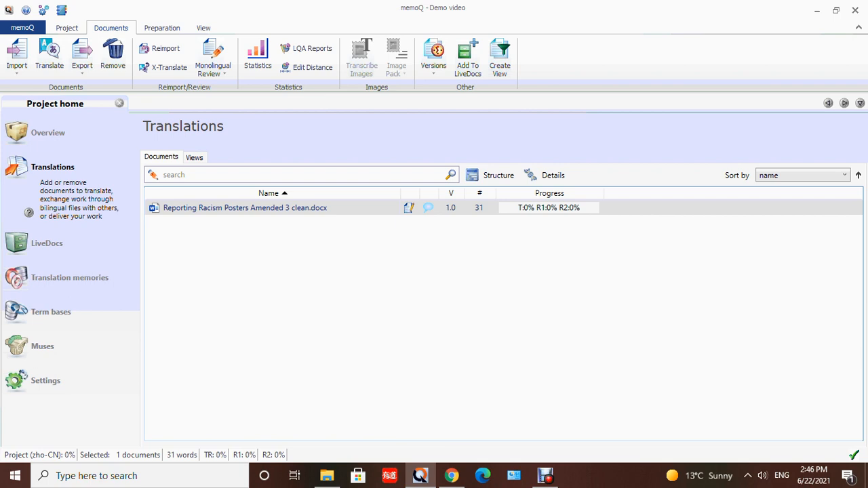
{"action": "double_click", "coordinate": [245, 208]}
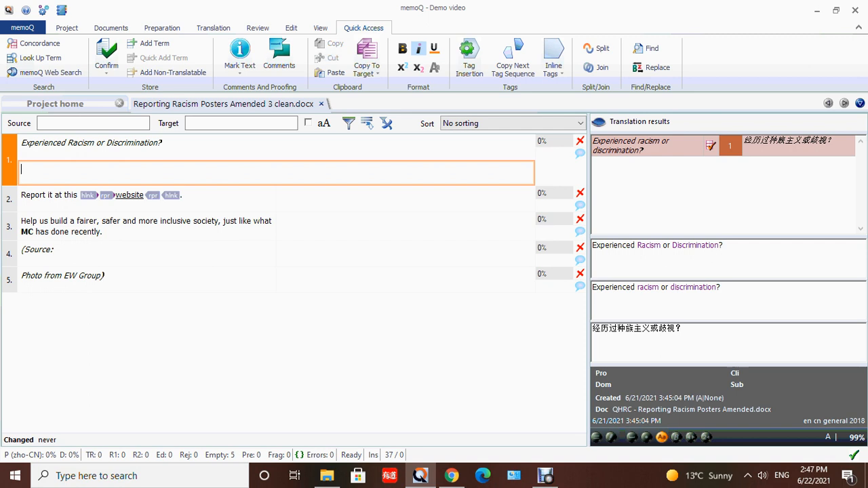
- Join segment 4, "(Source:", with the "Photo from EW Group)" segment that follows it
{"action": "left_click", "coordinate": [56, 250]}
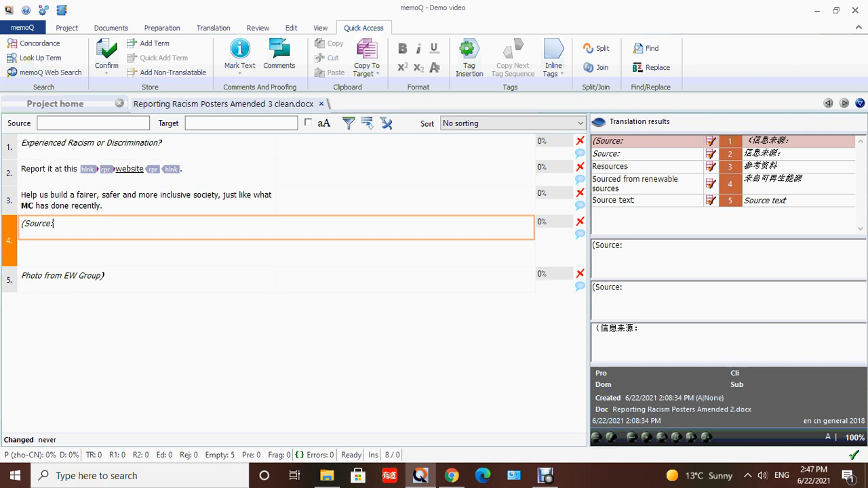
{"action": "right_click", "coordinate": [78, 227]}
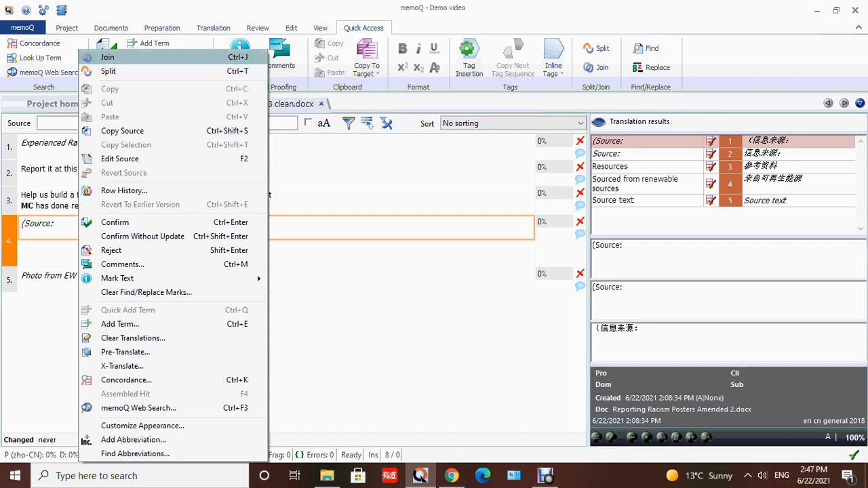
{"action": "left_click", "coordinate": [108, 58]}
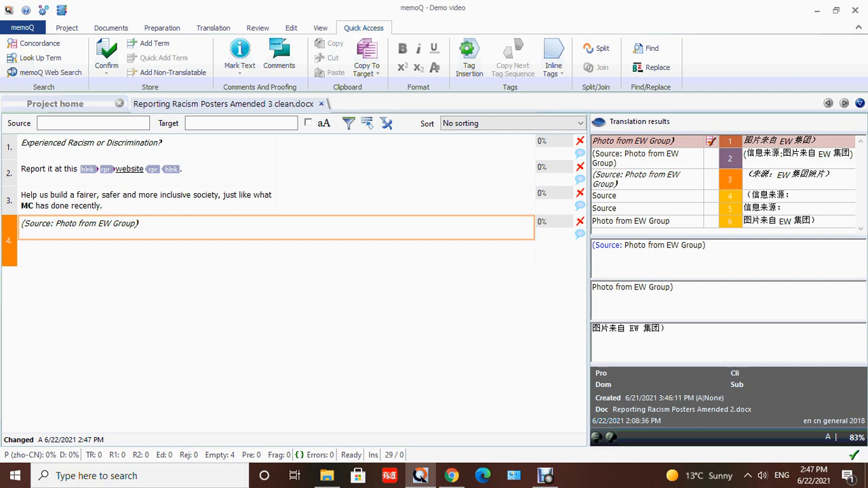
- Split the joined segment 4 again just before "Photo from EW Group)"
{"action": "right_click", "coordinate": [56, 224]}
{"action": "key", "text": "ctrl+Return"}
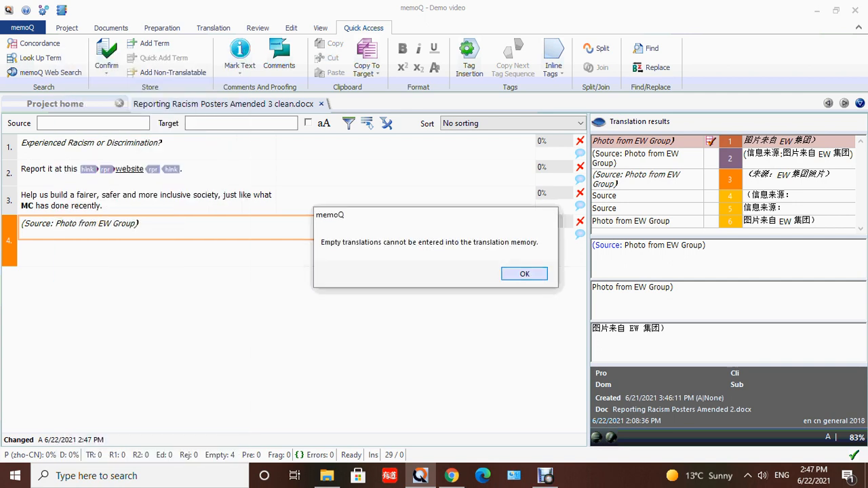
{"action": "key", "text": "Return"}
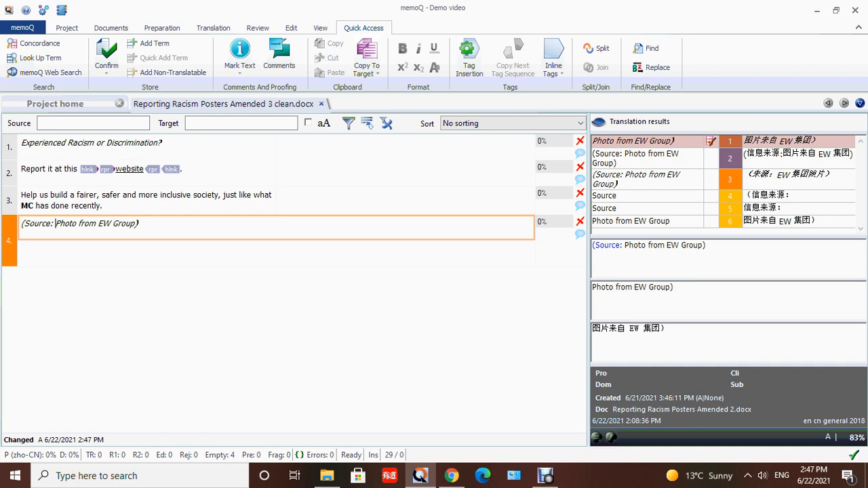
{"action": "right_click", "coordinate": [56, 224]}
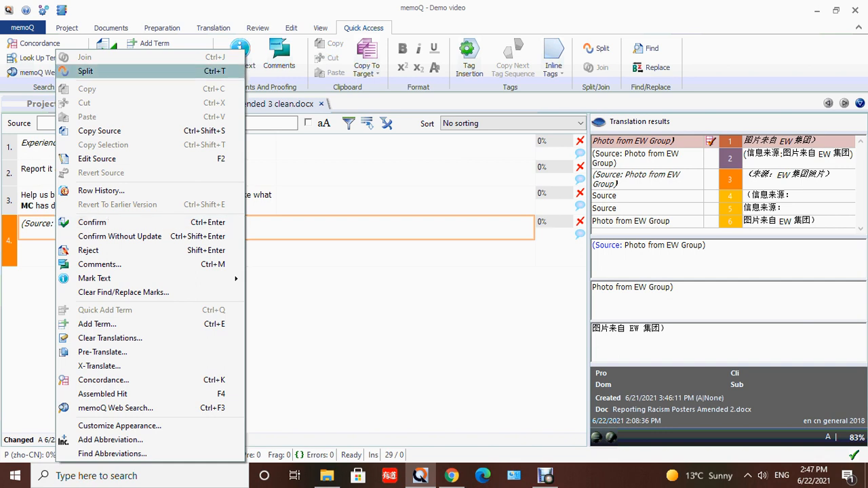
{"action": "key", "text": "Return"}
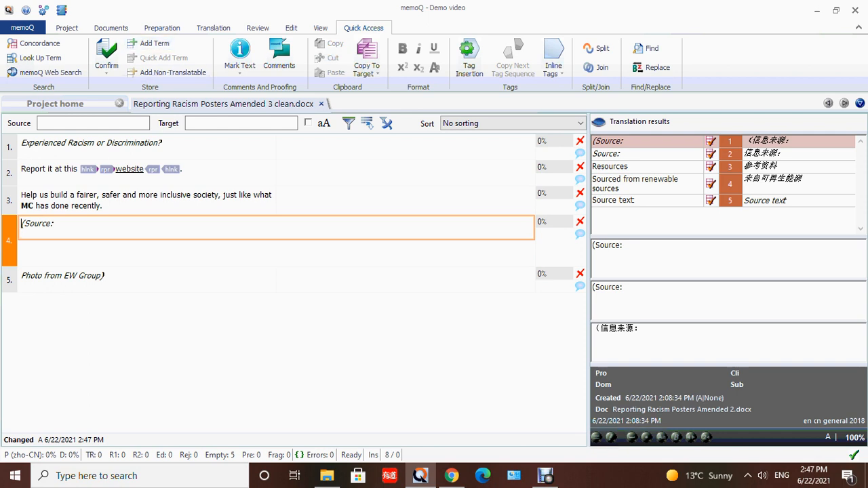
- Insert the first translation result, "经历过种族主义或歧视?", as the translation of segment 1
{"action": "left_click", "coordinate": [162, 28]}
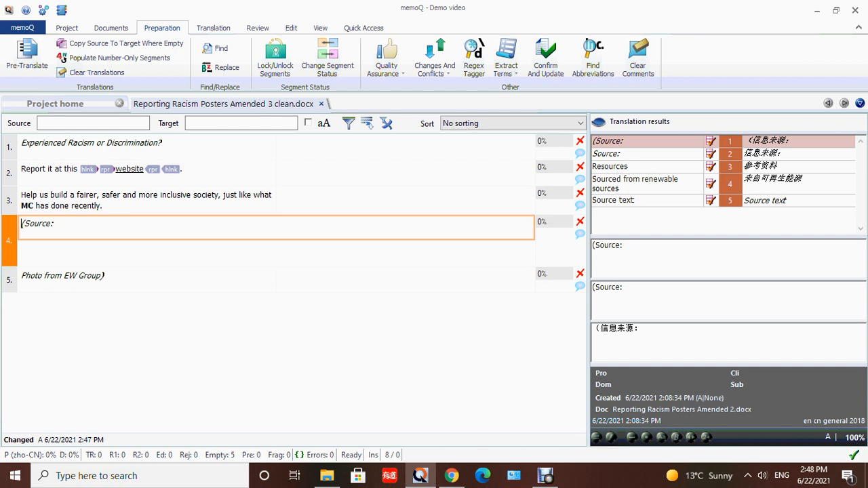
{"action": "left_click", "coordinate": [405, 147]}
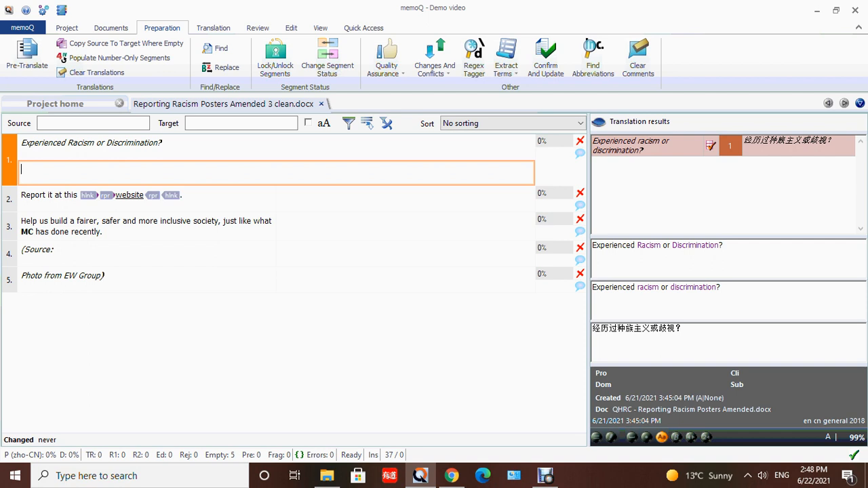
{"action": "key", "text": "ctrl+1"}
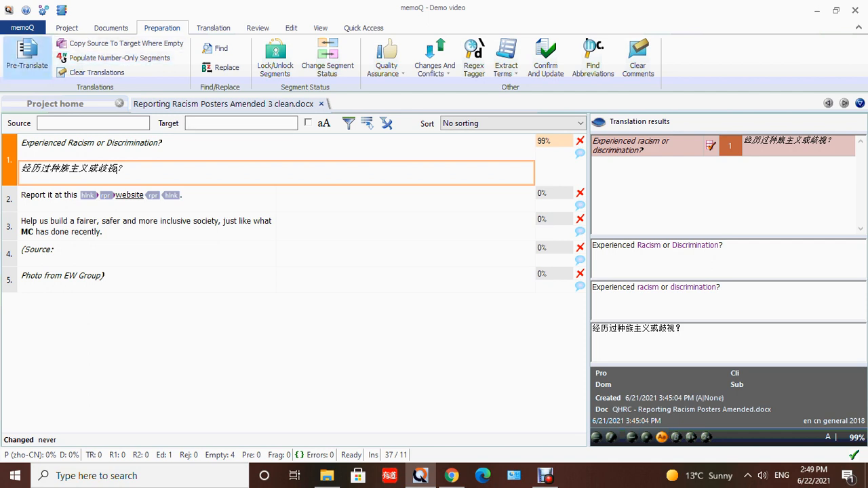
- Pre-translate the active document using good matches, with automatic joining and splitting of segments for the best match
{"action": "left_click", "coordinate": [27, 56]}
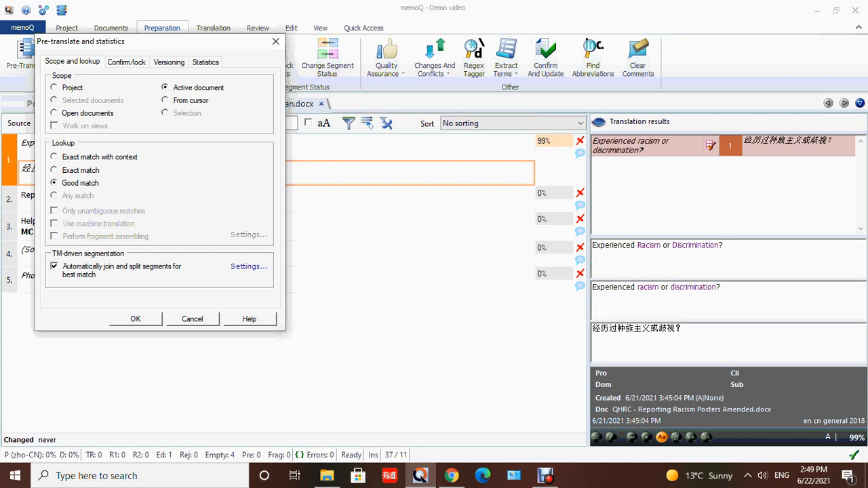
{"action": "key", "text": "Return"}
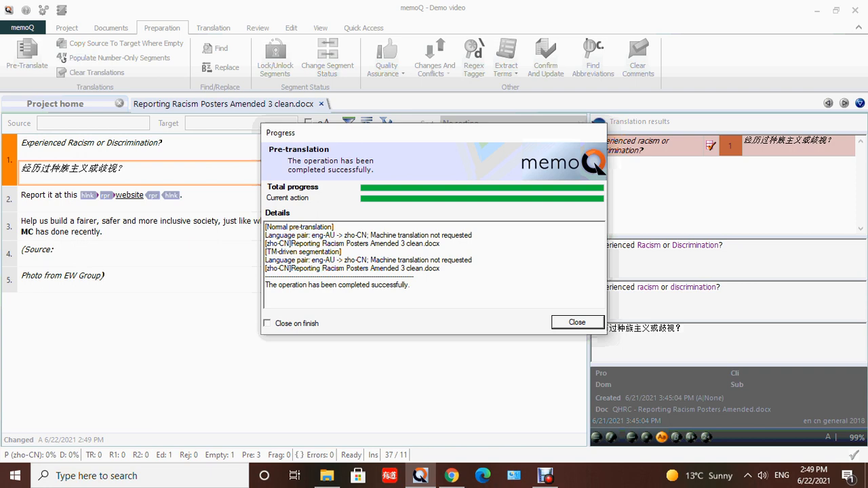
{"action": "key", "text": "Return"}
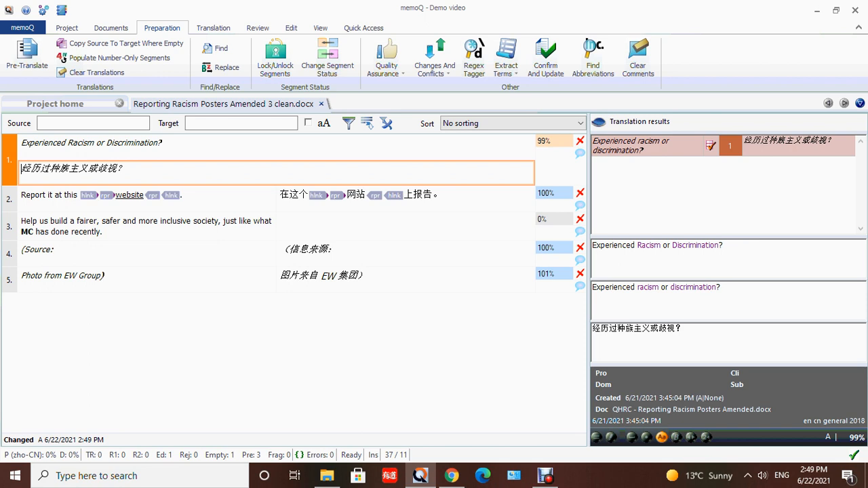
- In segment 2's translation, move "网站" out of the tags to just after "报告"
{"action": "key", "text": "ctrl+Return"}
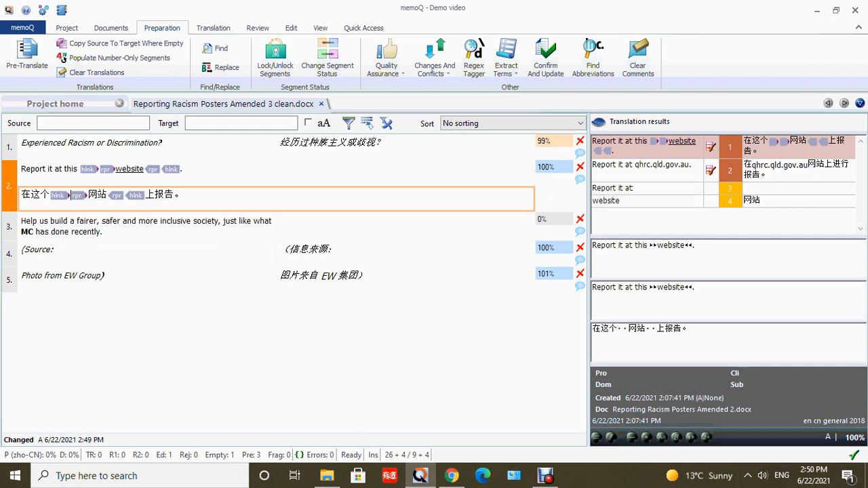
{"action": "double_click", "coordinate": [71, 195]}
{"action": "left_click", "coordinate": [88, 195]}
{"action": "left_click_drag", "start_coordinate": [88, 195], "coordinate": [173, 196]}
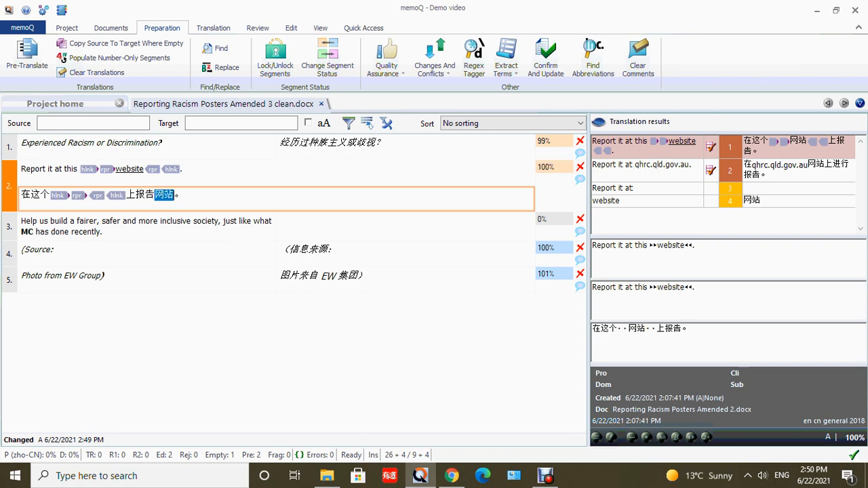
- Return "网站" in segment 2's translation to its place between the two rpr tags
{"action": "left_click", "coordinate": [184, 196]}
{"action": "key", "text": "Left"}
{"action": "key", "text": "shift+Left"}
{"action": "key", "text": "shift+Left"}
{"action": "left_click_drag", "start_coordinate": [127, 195], "coordinate": [89, 195]}
{"action": "left_click", "coordinate": [89, 195]}
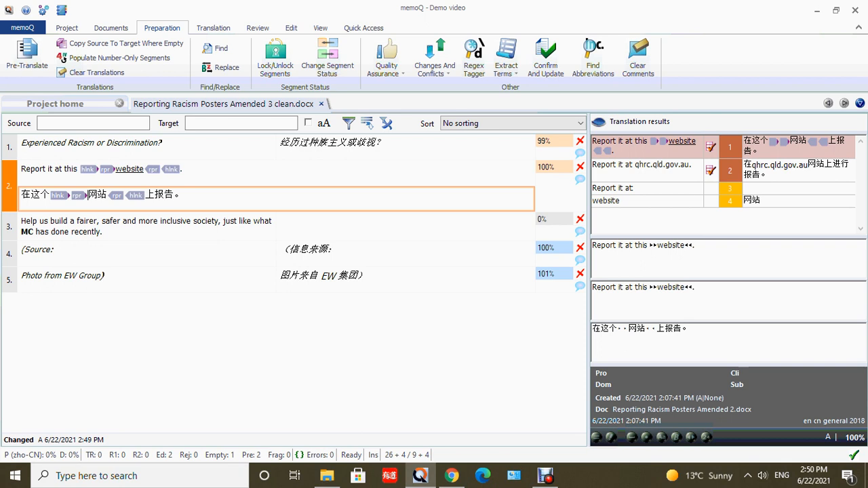
- Confirm the translation of segment 2, "Report it at this website", and go on to segment 3
{"action": "key", "text": "shift+Right"}
{"action": "key", "text": "shift+Right"}
{"action": "key", "text": "Right"}
{"action": "left_click", "coordinate": [183, 196]}
{"action": "key", "text": "ctrl+Return"}
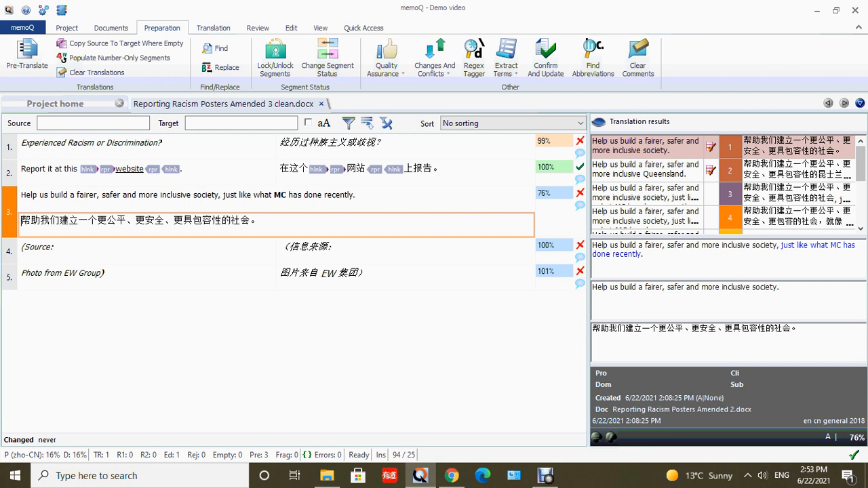
- Replace segment 3's translation with the Google machine translation suggestion and make "MC" bold in it
{"action": "left_click_drag", "start_coordinate": [860, 164], "coordinate": [860, 198]}
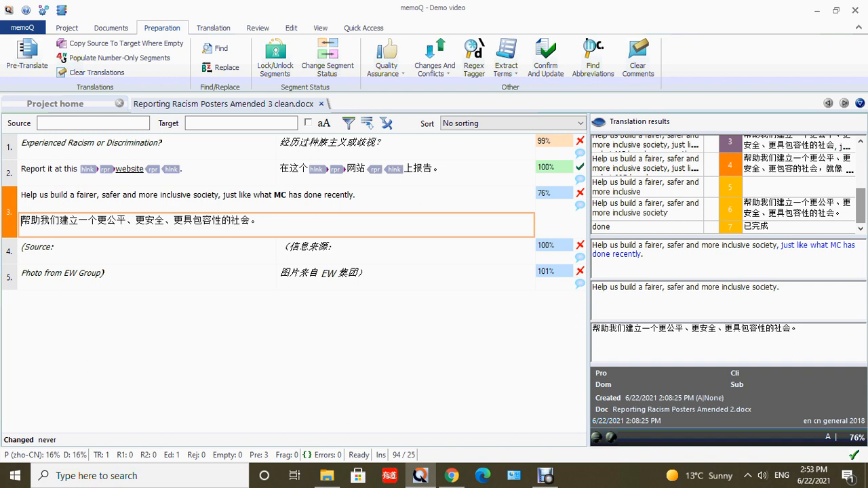
{"action": "key", "text": "ctrl+4"}
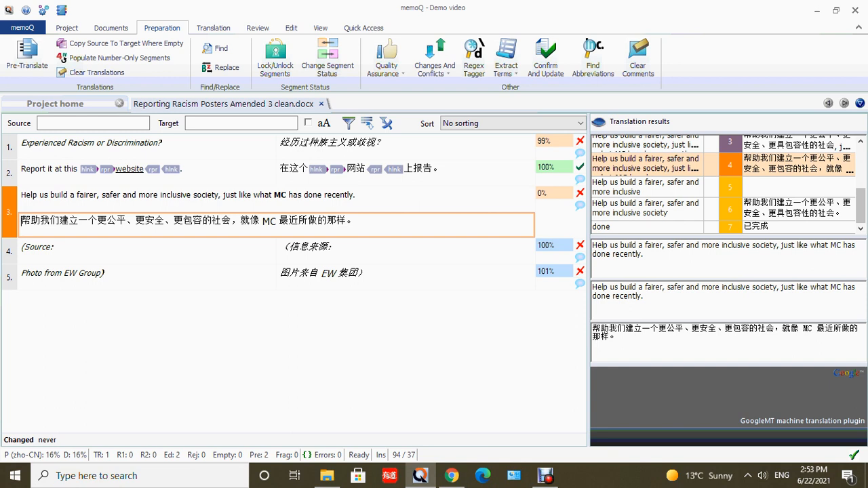
{"action": "key", "text": "shift+Right"}
{"action": "key", "text": "shift+Right"}
{"action": "key", "text": "ctrl+b"}
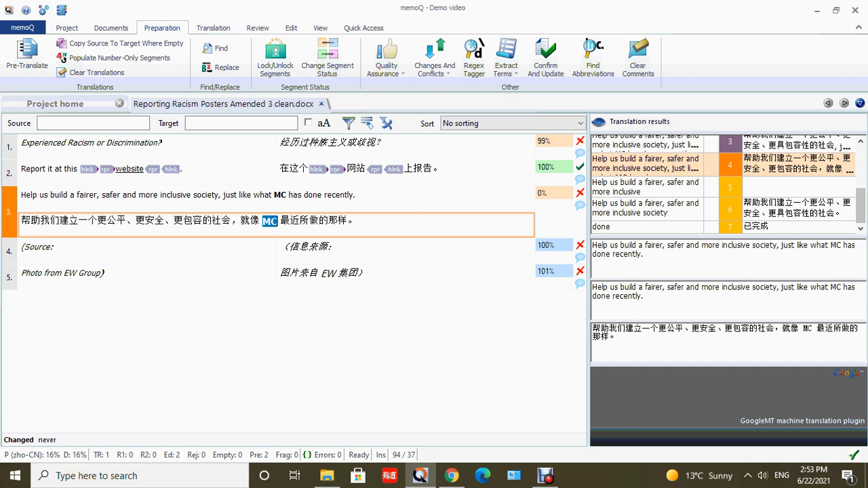
- Confirm the translations of segment 3 and of segment 4, "(Source:"
{"action": "left_click", "coordinate": [357, 221]}
{"action": "key", "text": "ctrl+Return"}
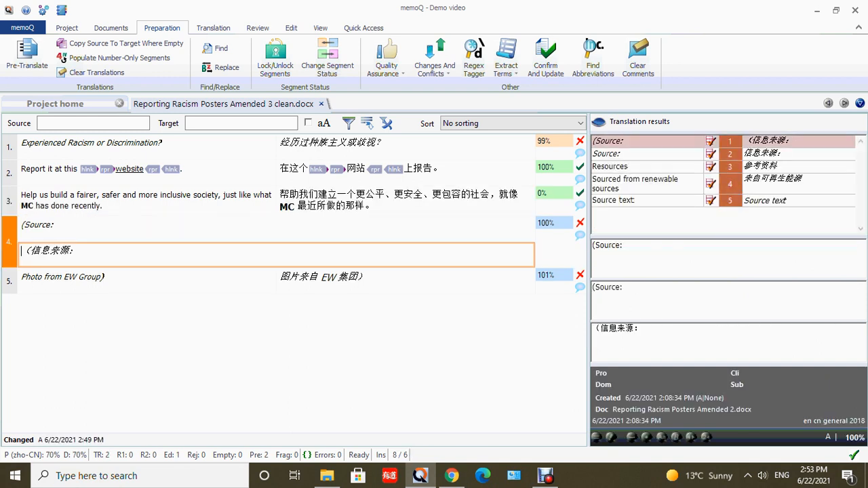
{"action": "key", "text": "ctrl+Return"}
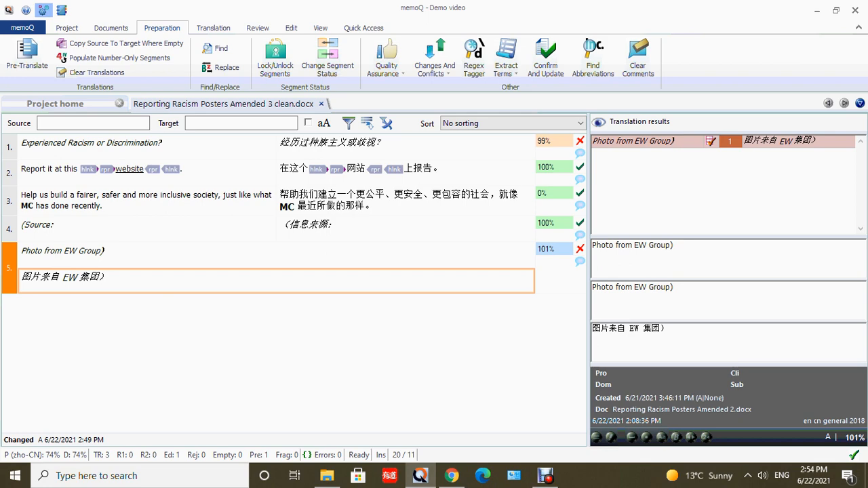
- Review the machine translation options, including the GoogleMT plugin settings and the list of installed plugins
{"action": "left_click", "coordinate": [42, 9]}
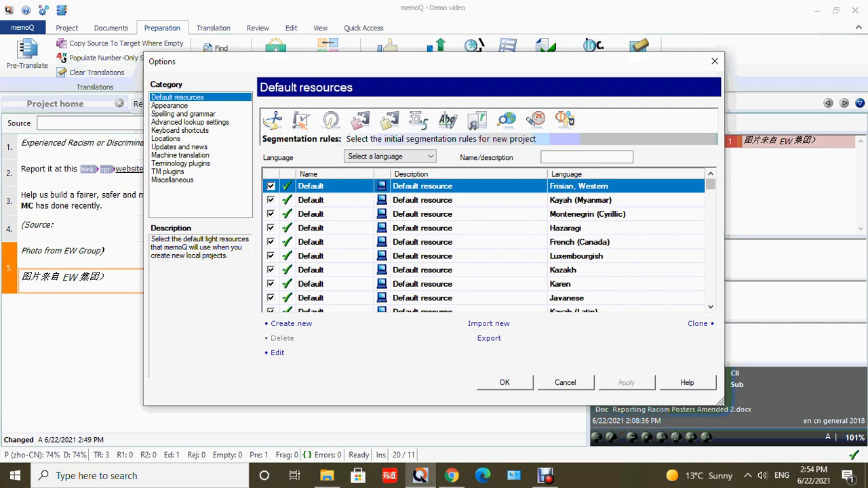
{"action": "left_click", "coordinate": [180, 155]}
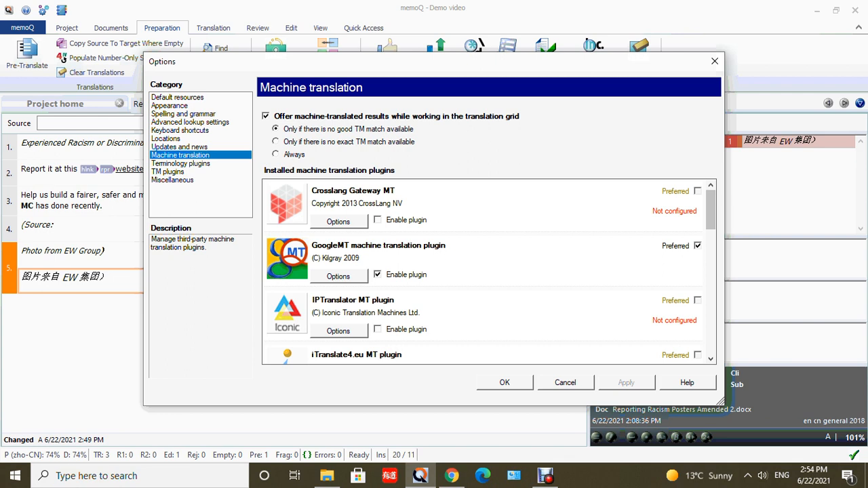
{"action": "left_click", "coordinate": [337, 276]}
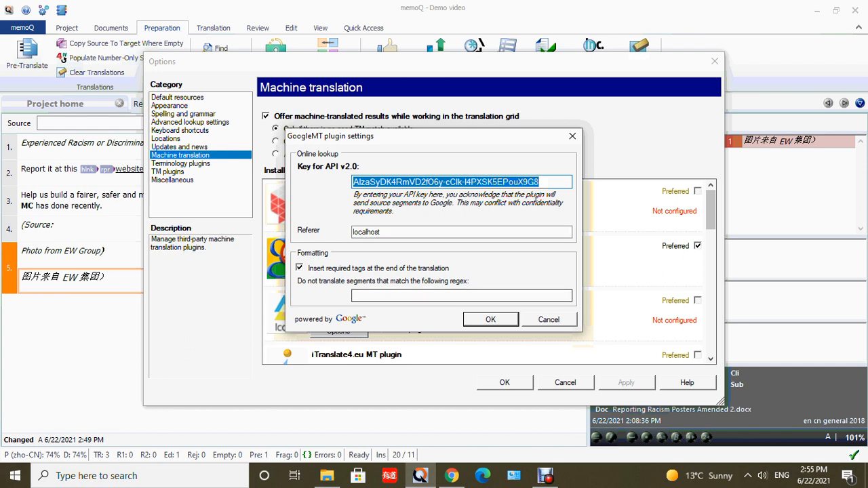
{"action": "left_click", "coordinate": [491, 319]}
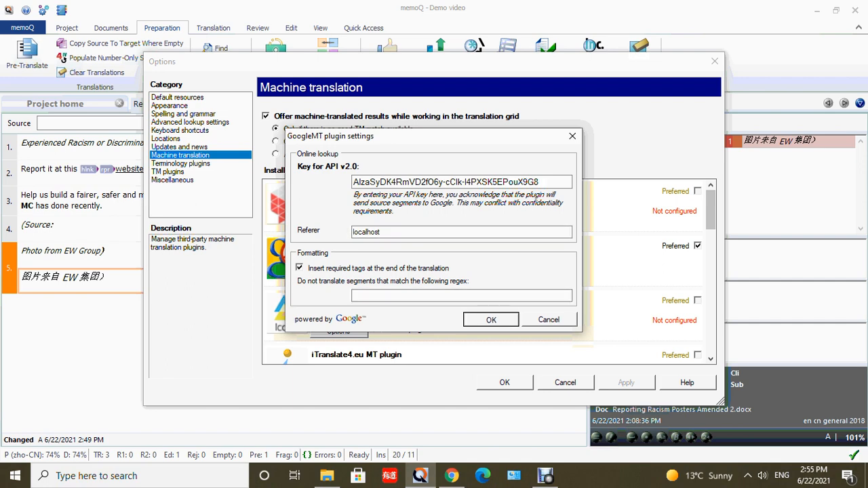
{"action": "key", "text": "Return"}
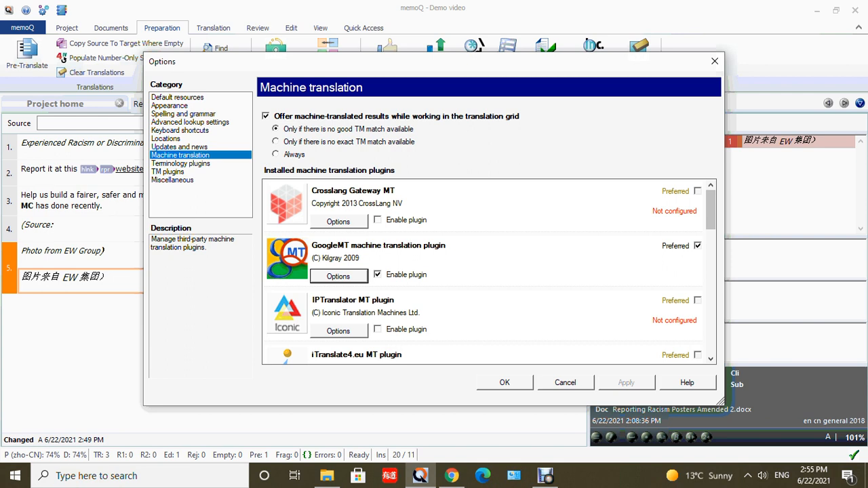
{"action": "left_click_drag", "start_coordinate": [711, 210], "coordinate": [710, 337]}
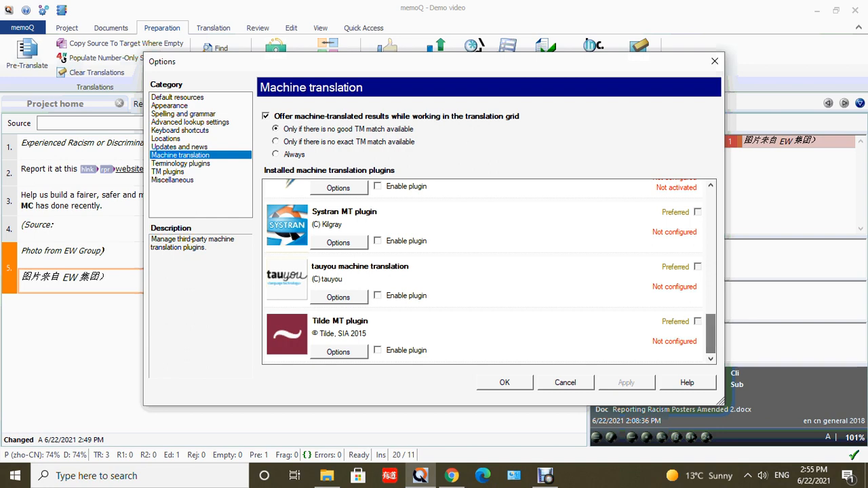
{"action": "left_click", "coordinate": [505, 382]}
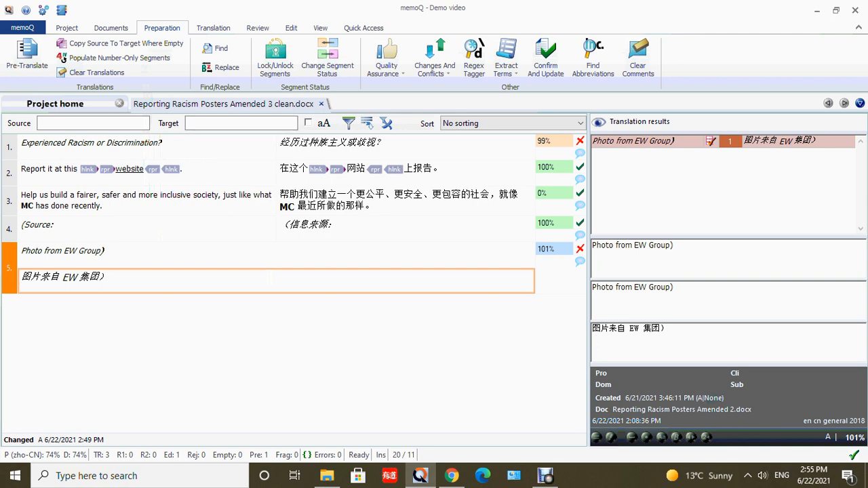
- Review the project's documents, translation memories, term bases and general settings from the project home
{"action": "left_click", "coordinate": [55, 104]}
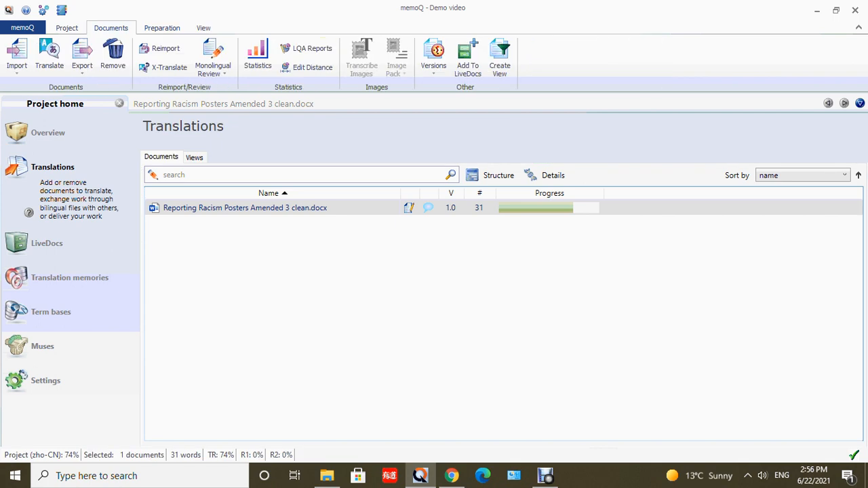
{"action": "mouse_move", "coordinate": [549, 207]}
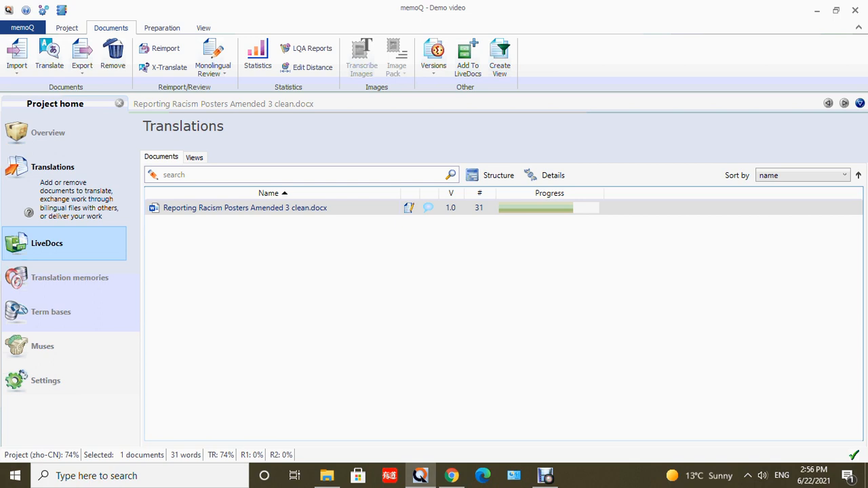
{"action": "left_click", "coordinate": [70, 278]}
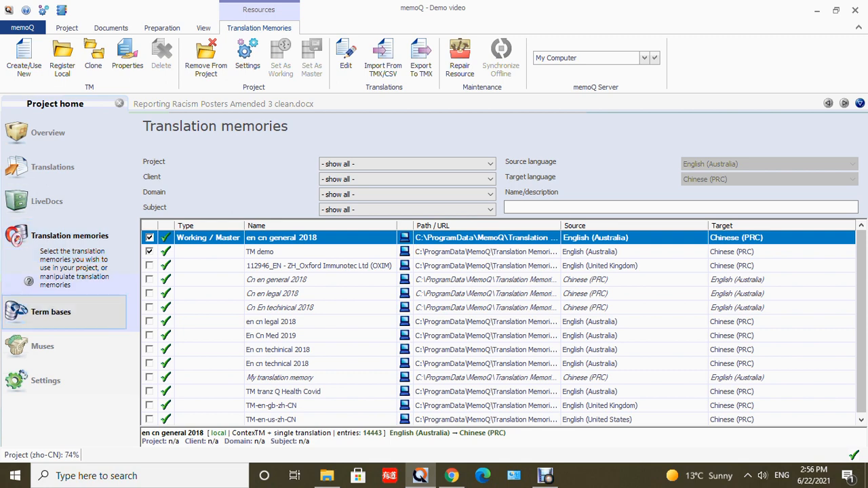
{"action": "left_click", "coordinate": [51, 312]}
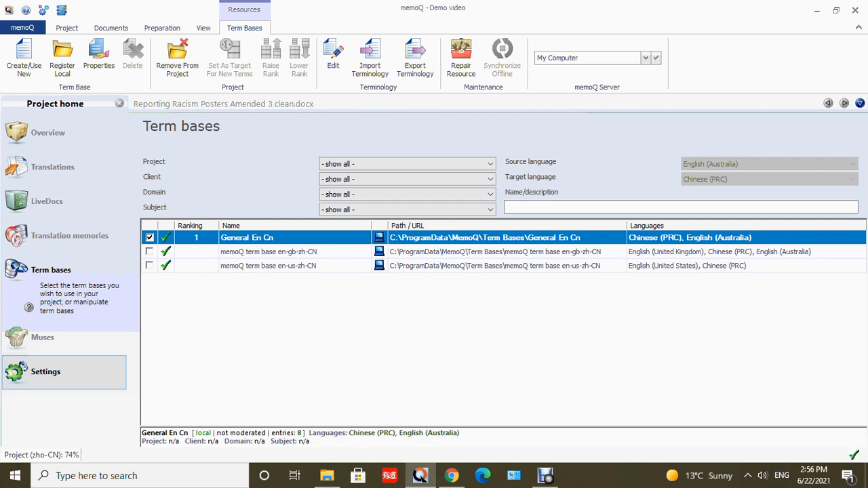
{"action": "left_click", "coordinate": [64, 373]}
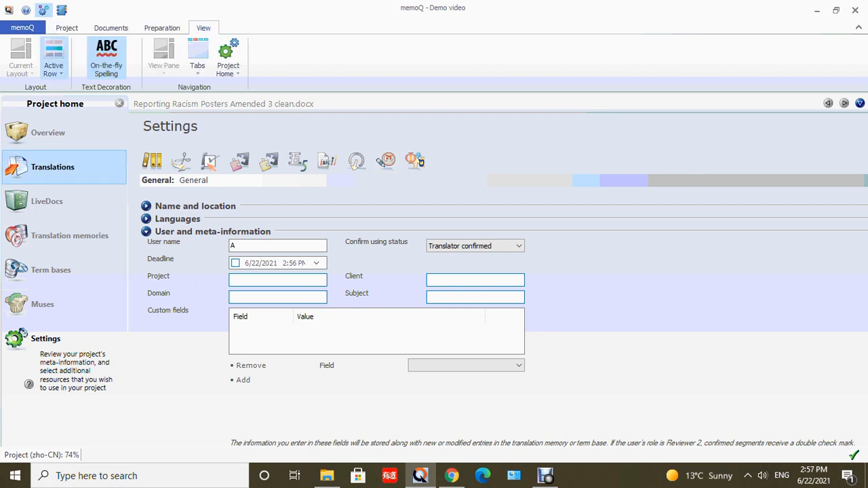
- Export the translated document Reporting Racism Posters Amended 3 clean.docx from the project's translations
{"action": "left_click", "coordinate": [52, 167]}
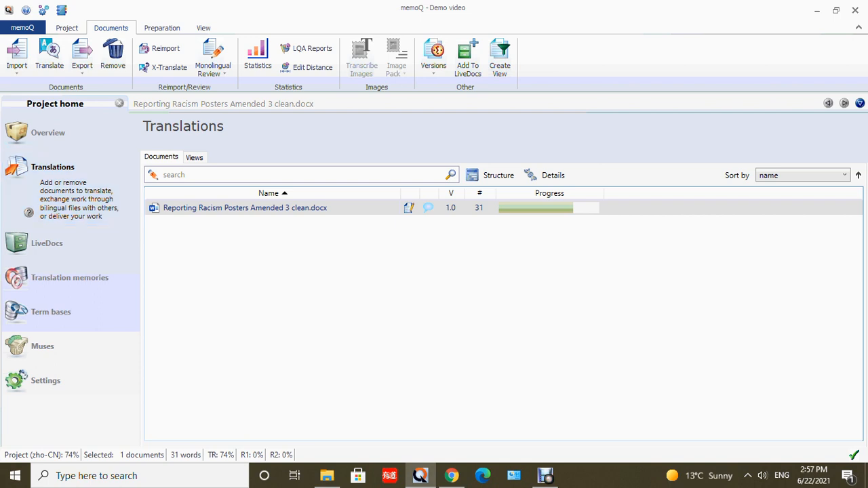
{"action": "right_click", "coordinate": [197, 207]}
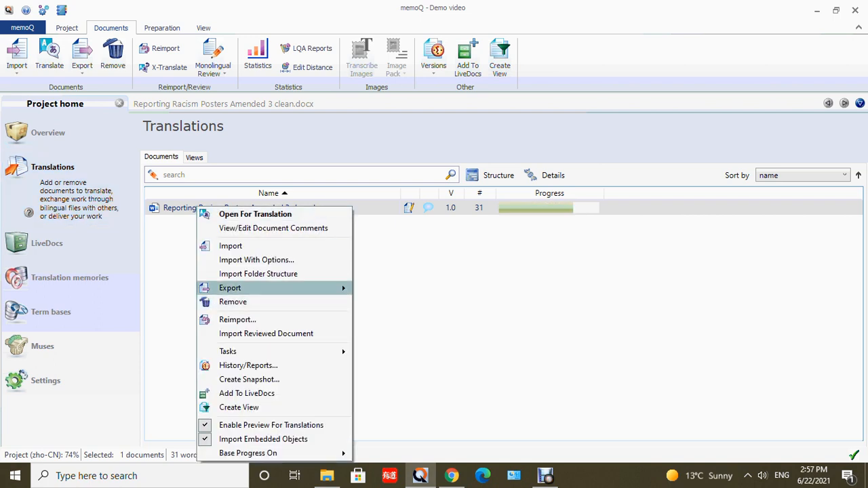
{"action": "mouse_move", "coordinate": [271, 288]}
{"action": "left_click", "coordinate": [408, 289]}
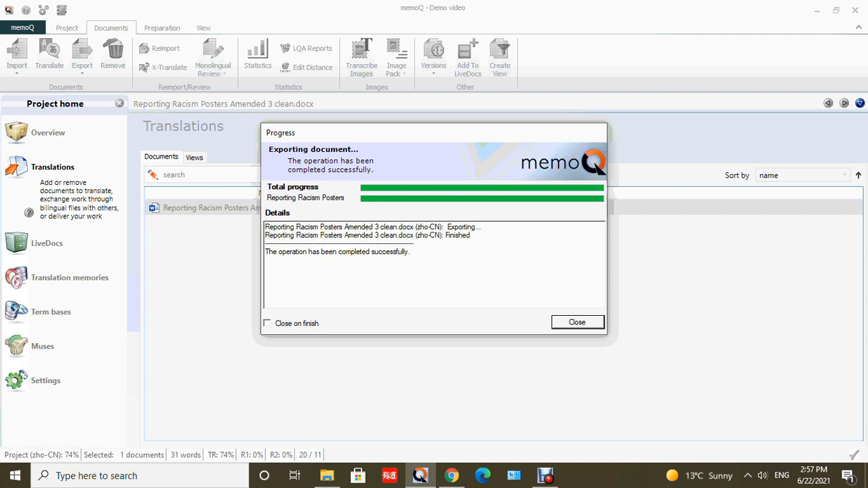
{"action": "key", "text": "Return"}
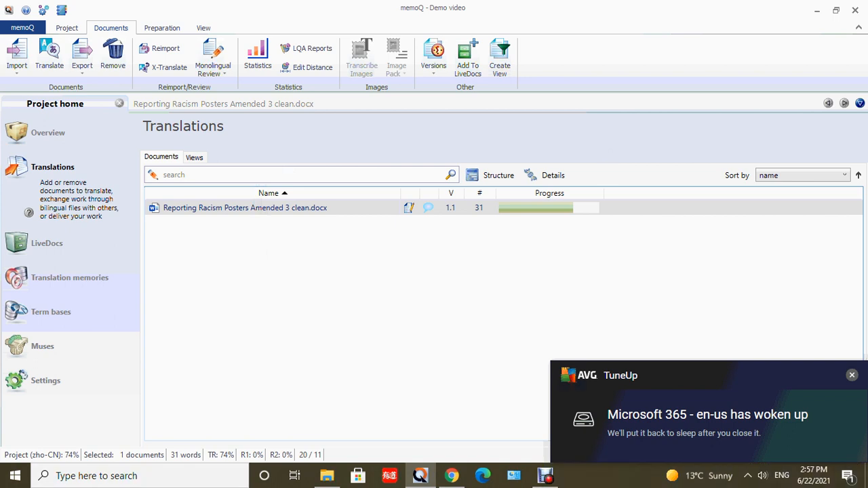
- Switch to Word and arrange the exported Chinese document side by side with Reporting Racism Posters Amended 3 tracked from the MemoQ folder
{"action": "left_click", "coordinate": [817, 10]}
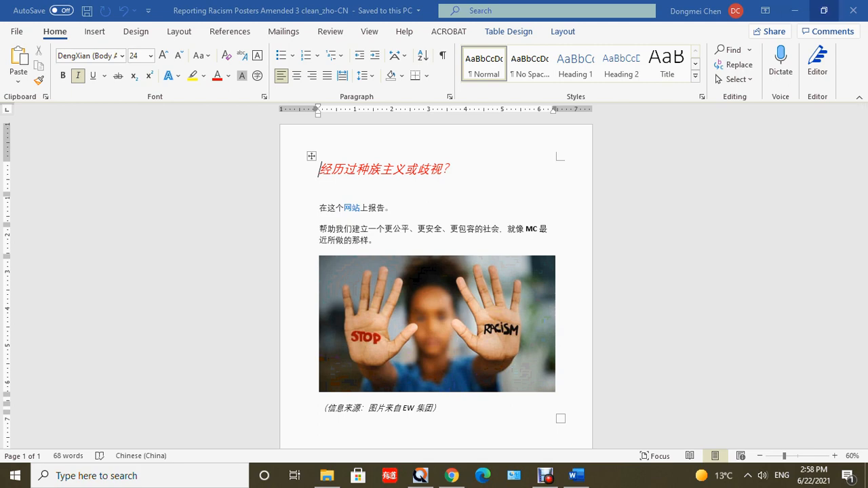
{"action": "left_click", "coordinate": [824, 11]}
{"action": "left_click_drag", "start_coordinate": [142, 11], "coordinate": [583, 40]}
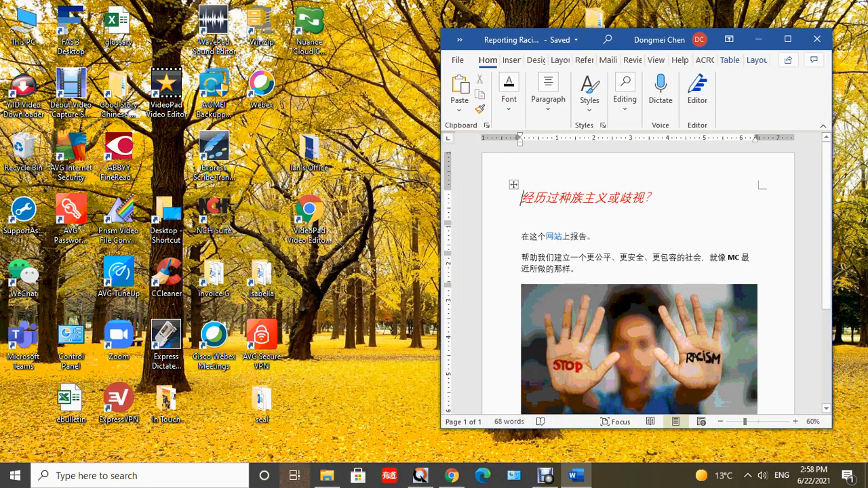
{"action": "left_click", "coordinate": [327, 476]}
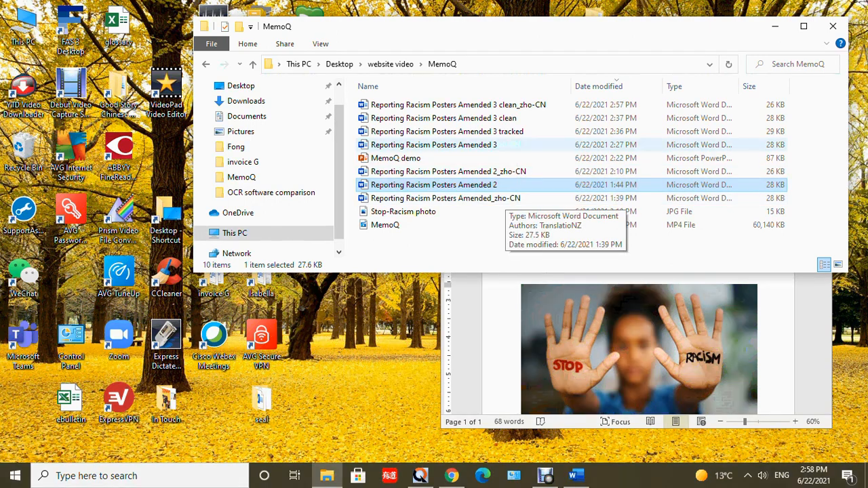
{"action": "left_click", "coordinate": [475, 131]}
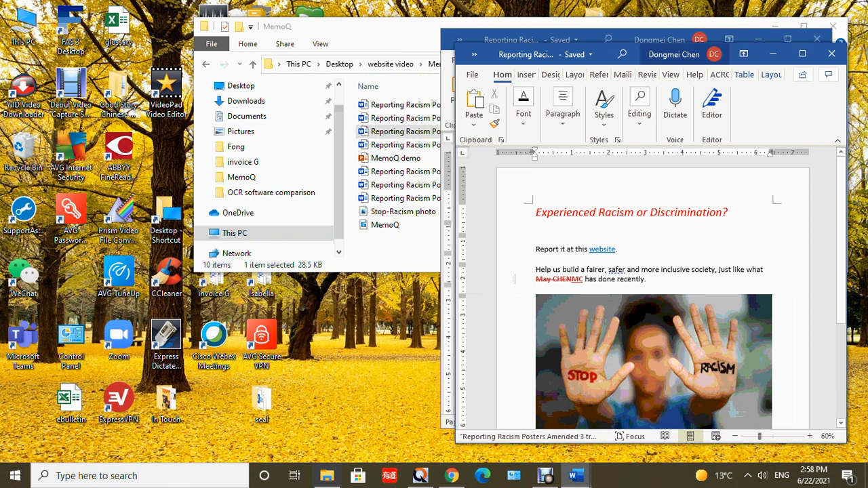
{"action": "left_click_drag", "start_coordinate": [672, 59], "coordinate": [253, 58]}
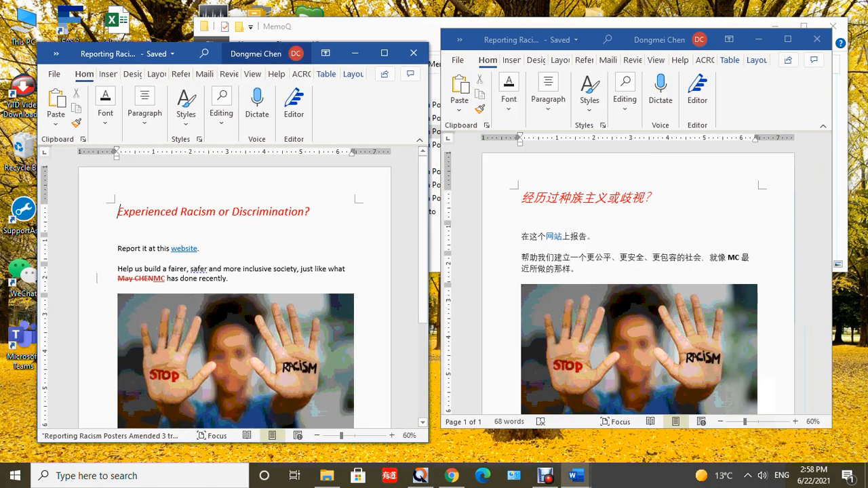
- In the exported Chinese document, replace the bold initials "MC" with the person's full name
{"action": "left_click", "coordinate": [522, 199]}
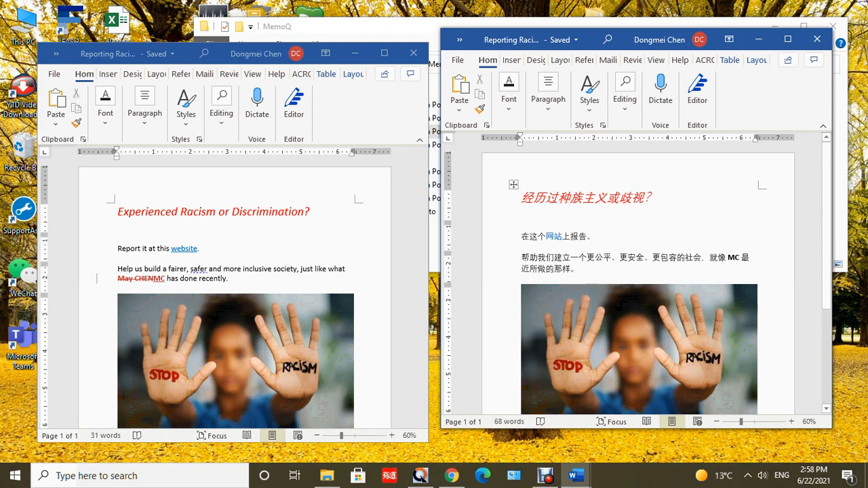
{"action": "left_click_drag", "start_coordinate": [734, 258], "coordinate": [740, 258]}
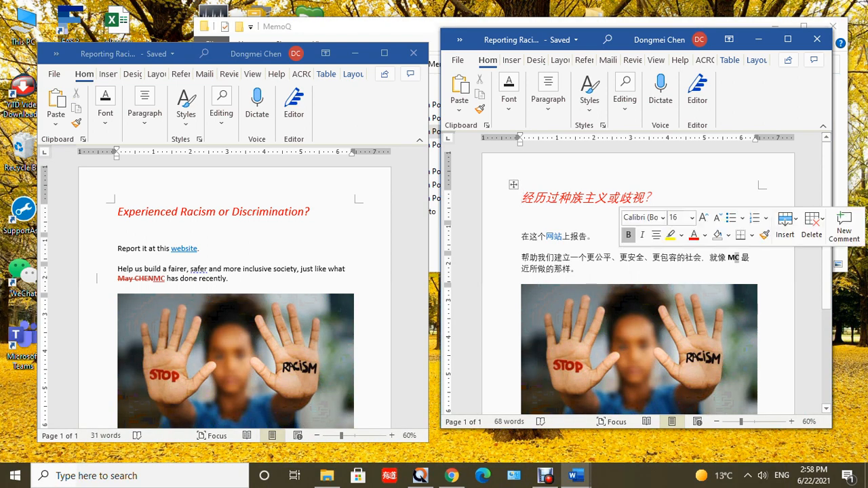
{"action": "type", "text": "ay Ch"}
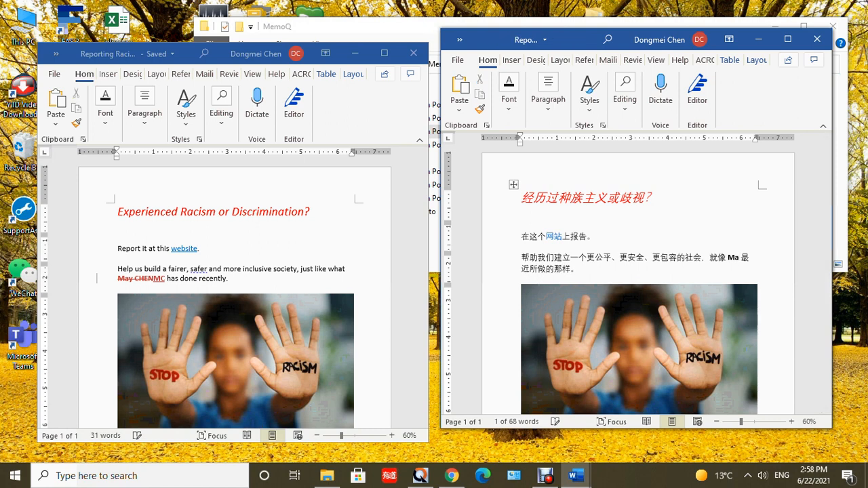
{"action": "type", "text": "EN"}
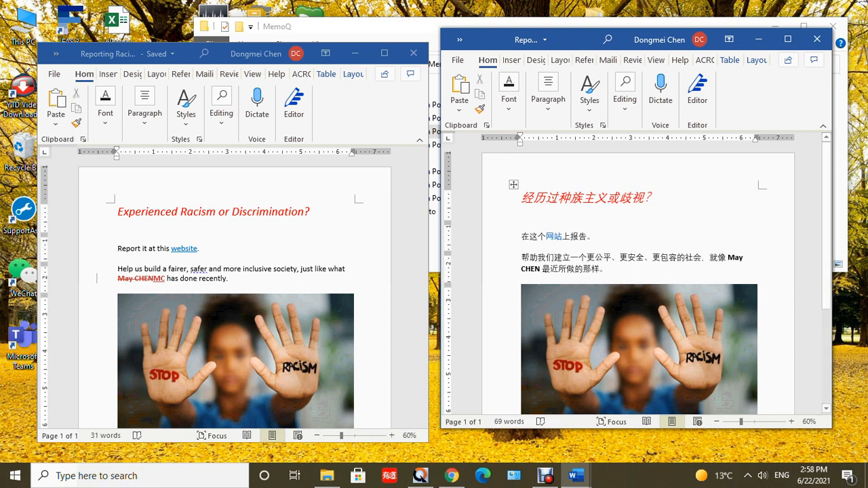
- Compare the photo and source line of the Chinese document with those of the tracked English document
{"action": "scroll", "coordinate": [638, 278], "scroll_direction": "down", "scroll_amount": 4}
{"action": "left_click", "coordinate": [119, 212]}
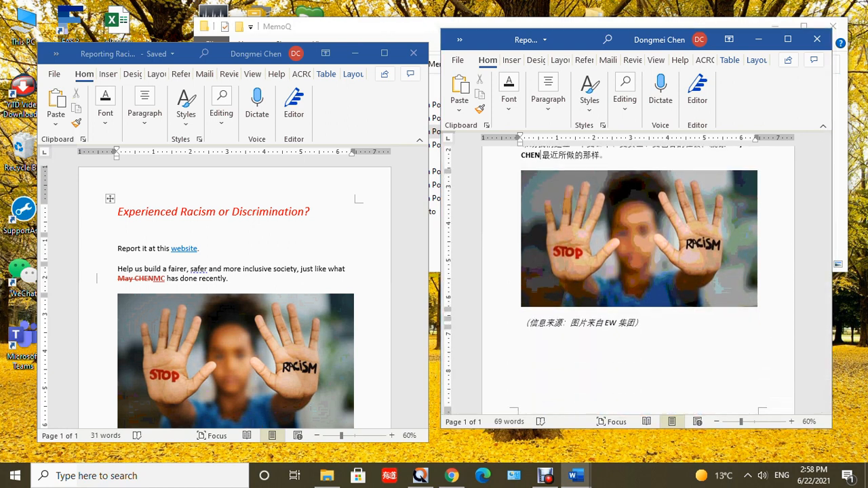
{"action": "scroll", "coordinate": [234, 294], "scroll_direction": "down", "scroll_amount": 3}
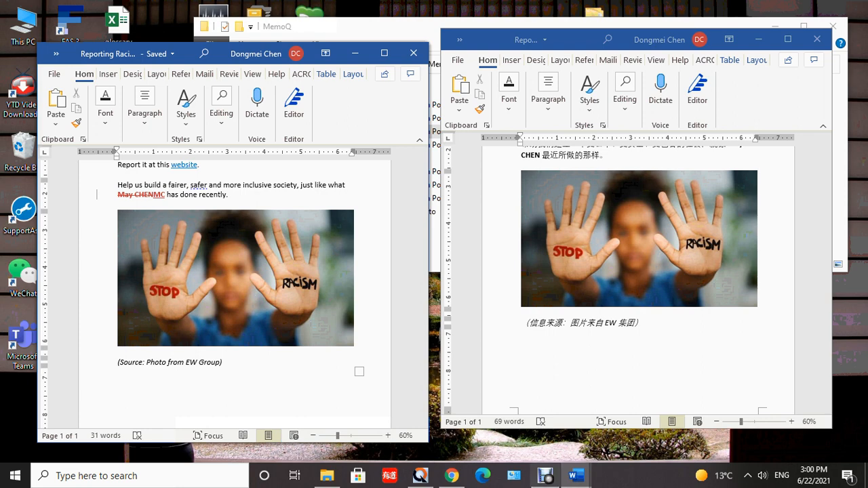
{"action": "left_click", "coordinate": [545, 475]}
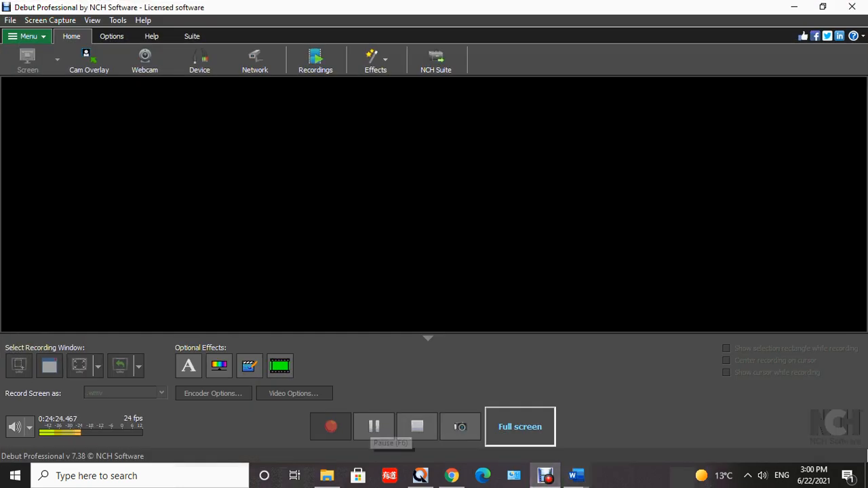